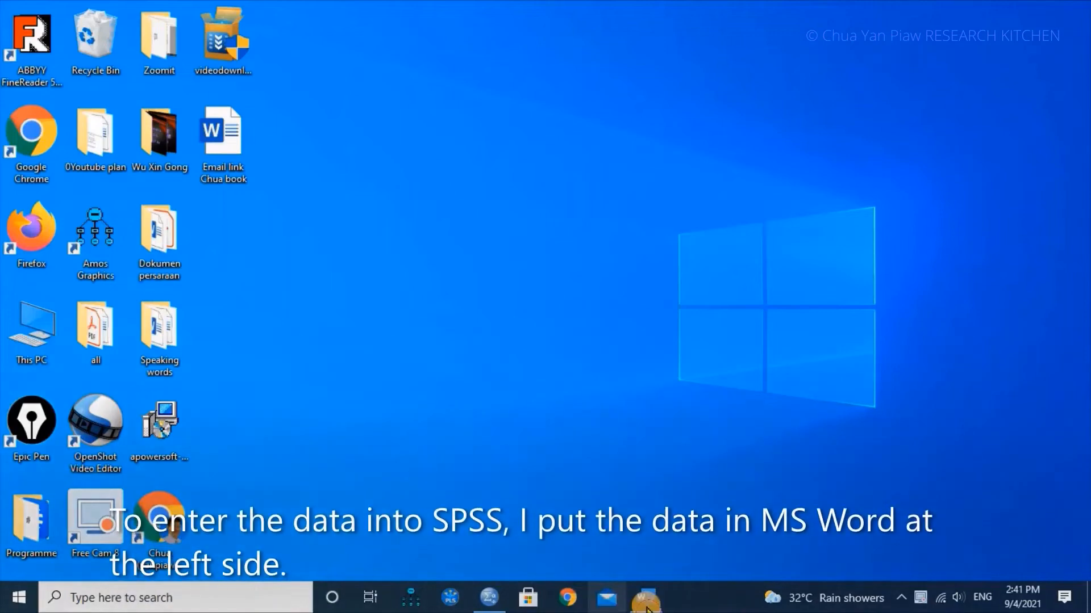
Bring up the Data in PNG Word document and look through its table of respondents, groups and skill scores
{"action": "mouse_move", "coordinate": [649, 608]}
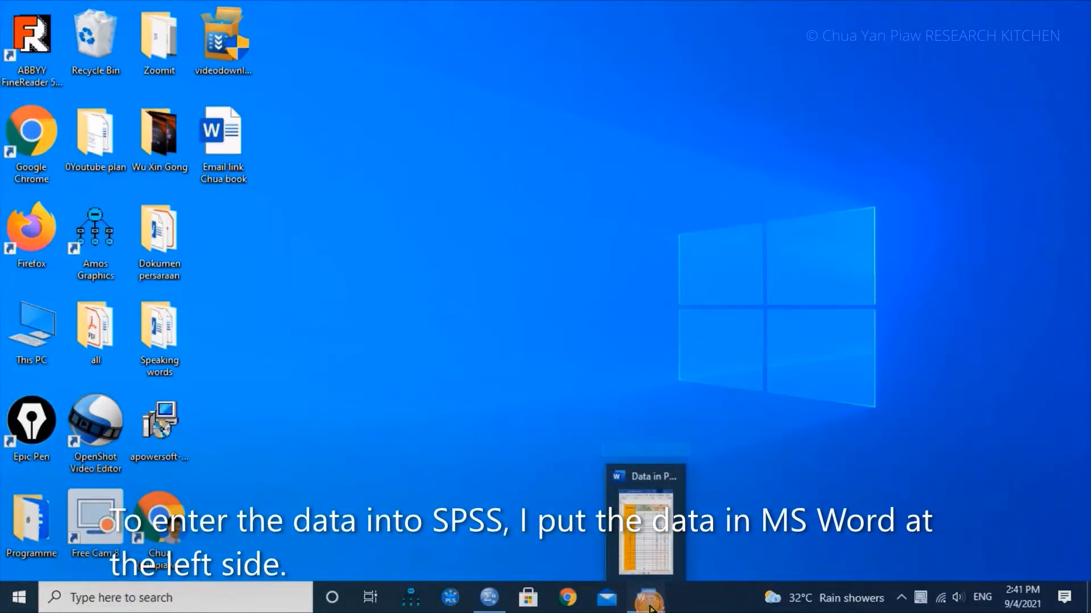
{"action": "left_click", "coordinate": [649, 606]}
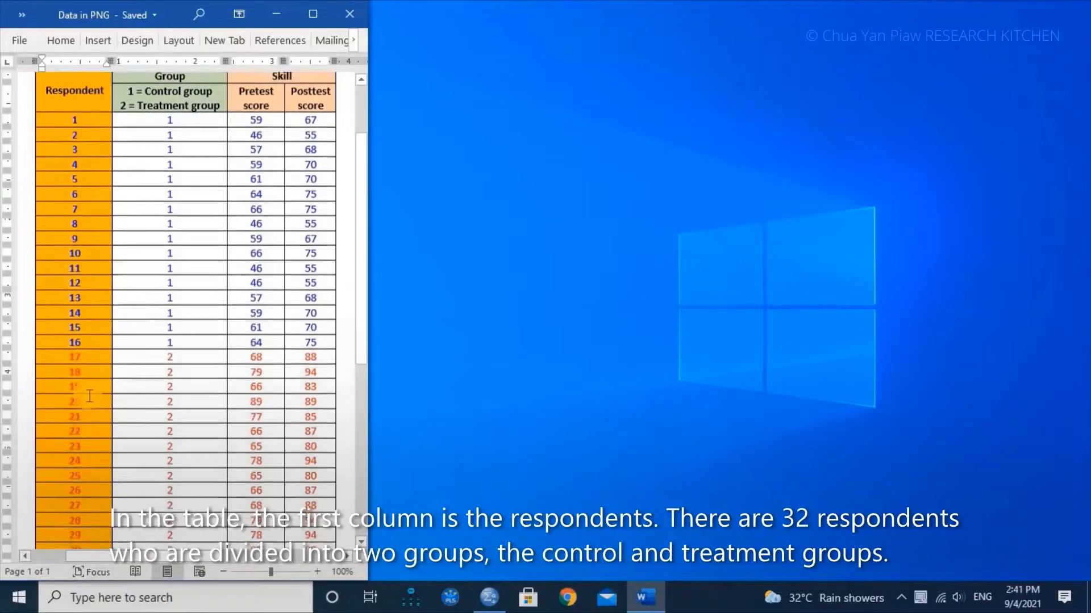
{"action": "scroll", "coordinate": [90, 396], "scroll_direction": "down", "scroll_amount": 5}
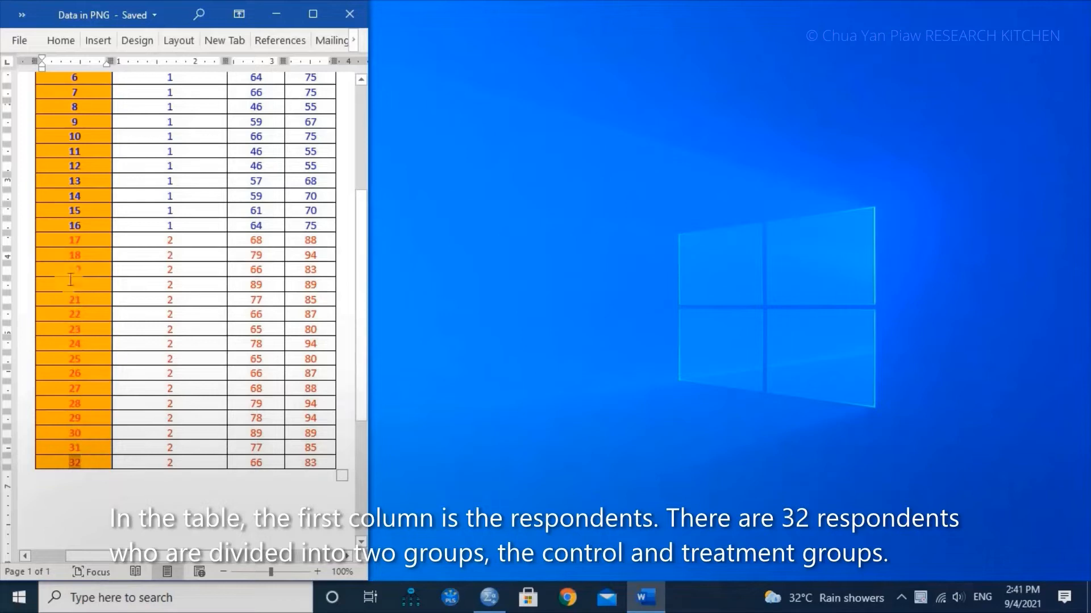
{"action": "scroll", "coordinate": [86, 324], "scroll_direction": "up", "scroll_amount": 6}
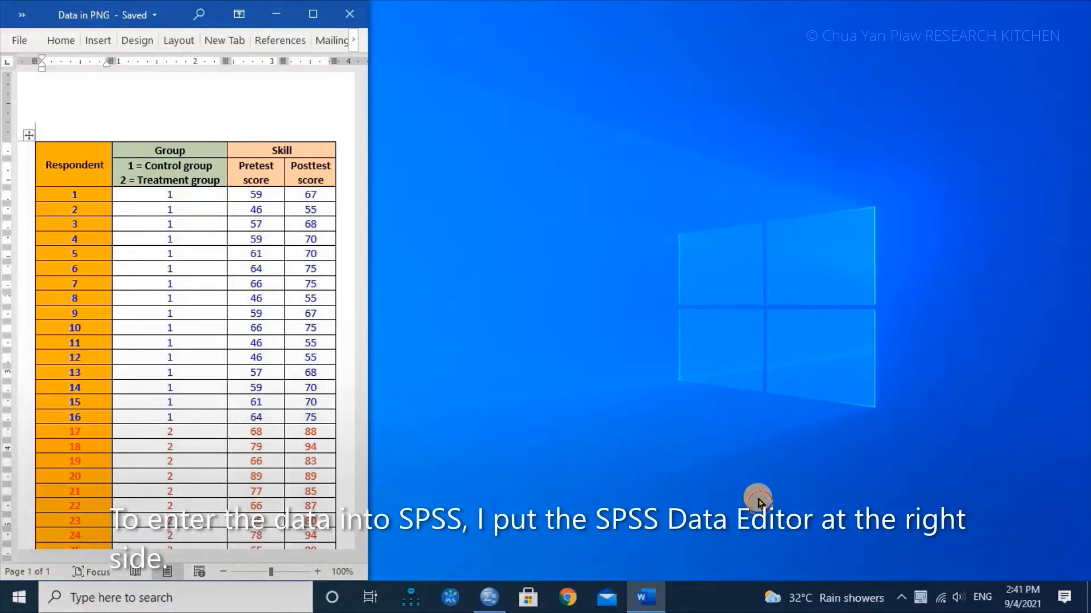
Switch to the SPSS Data Editor and define the first variable with the name Group and the label Group
{"action": "left_click", "coordinate": [494, 590]}
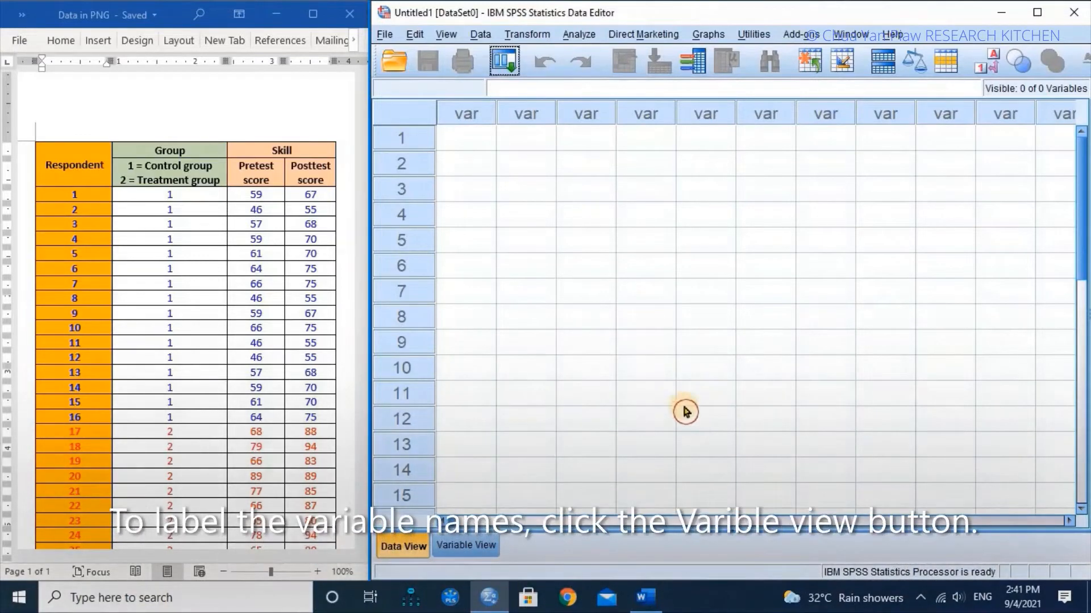
{"action": "left_click", "coordinate": [461, 548]}
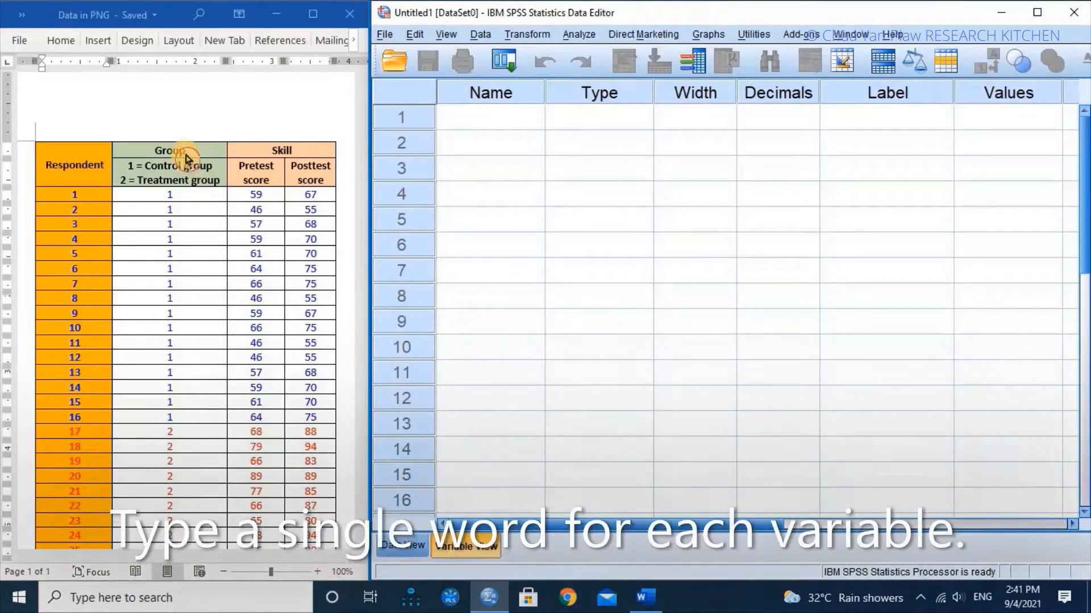
{"action": "left_click", "coordinate": [494, 120]}
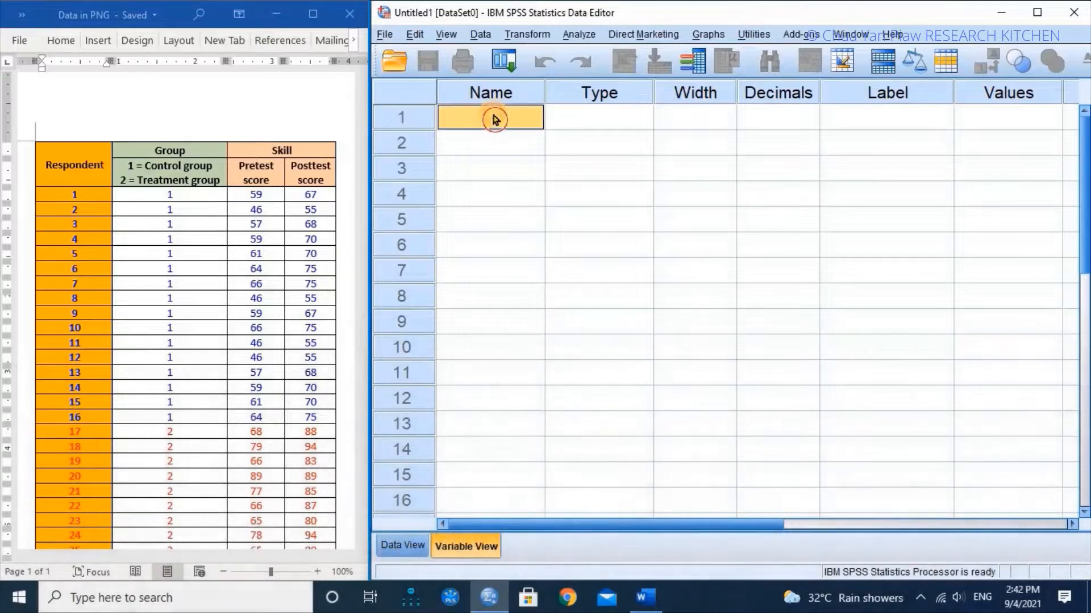
{"action": "type", "text": "G"}
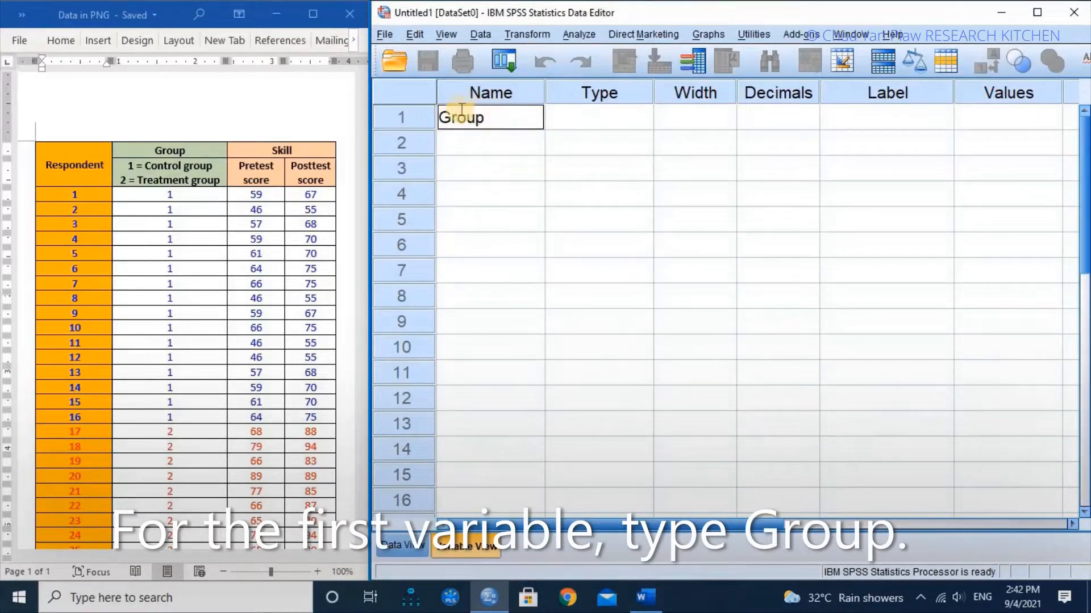
{"action": "type", "text": "roup"}
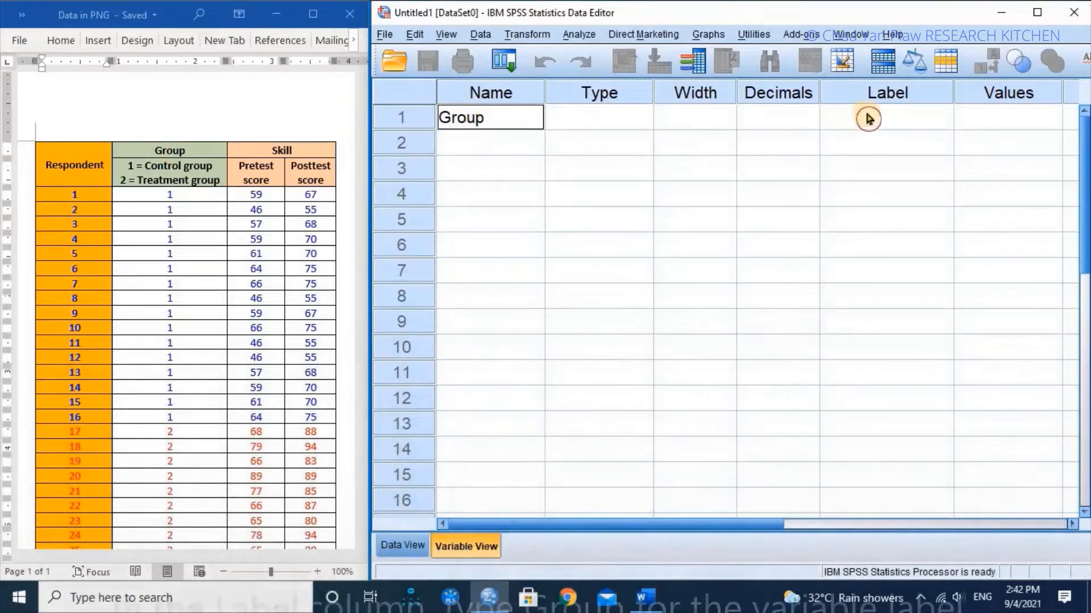
{"action": "left_click", "coordinate": [872, 124]}
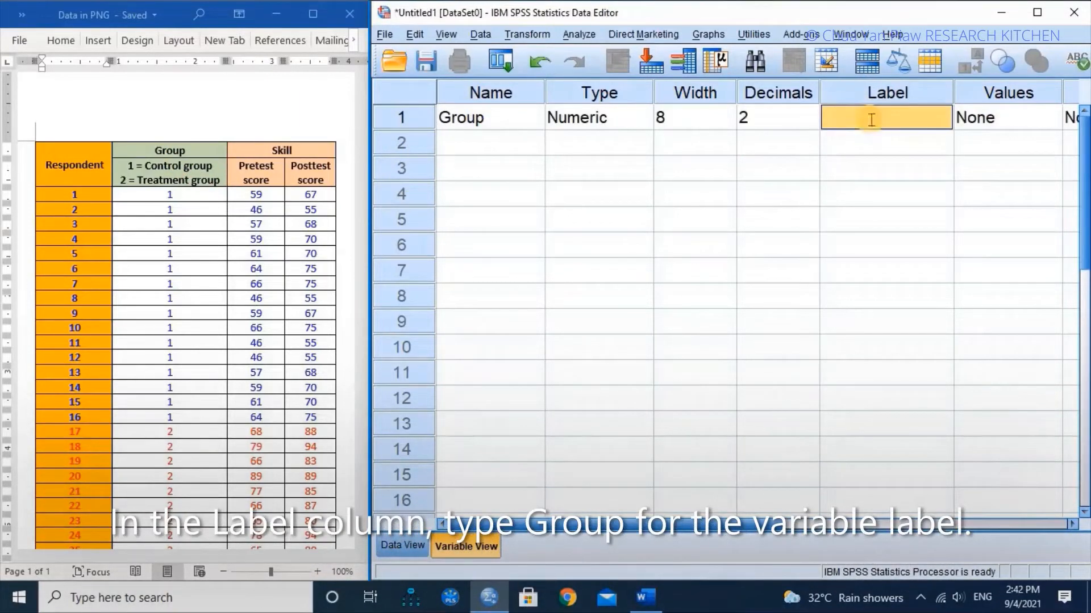
{"action": "type", "text": "Group"}
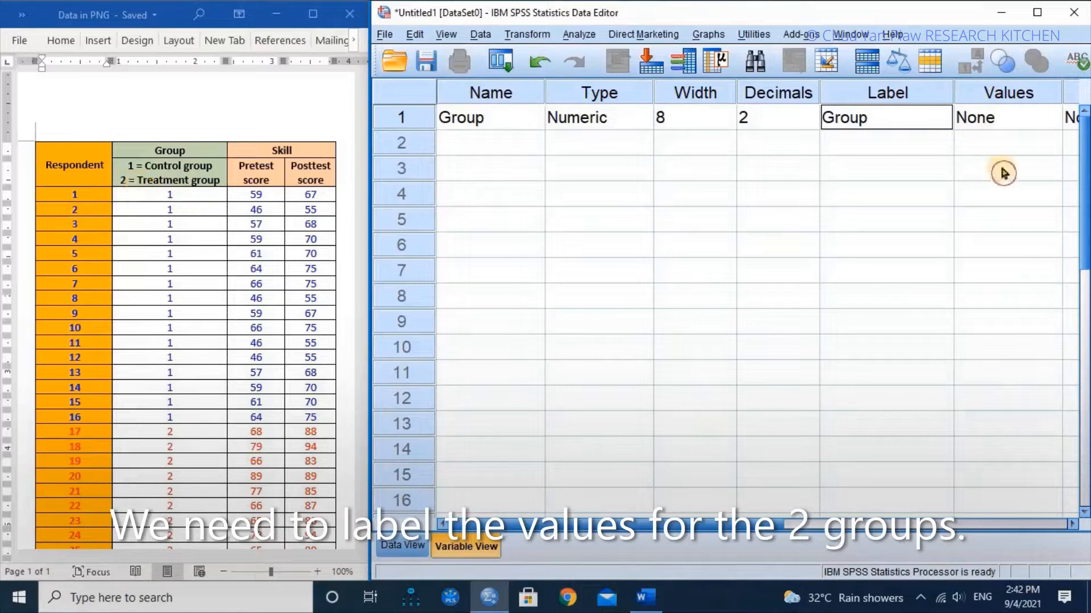
Add a value label to the Group variable that defines 1 as Control
{"action": "left_click", "coordinate": [1053, 124]}
{"action": "left_click", "coordinate": [1053, 124]}
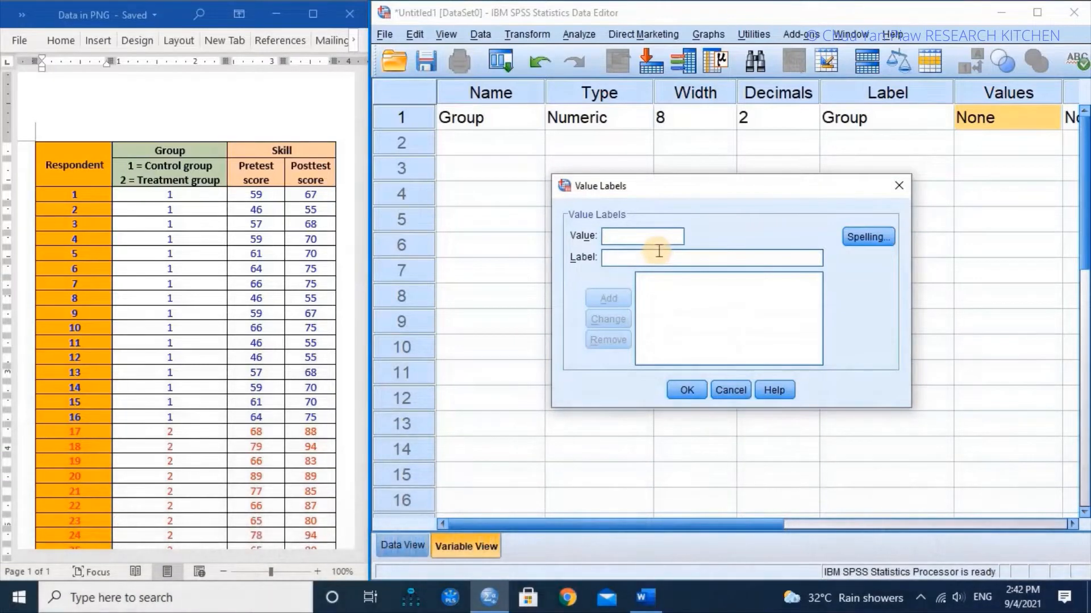
{"action": "type", "text": "1"}
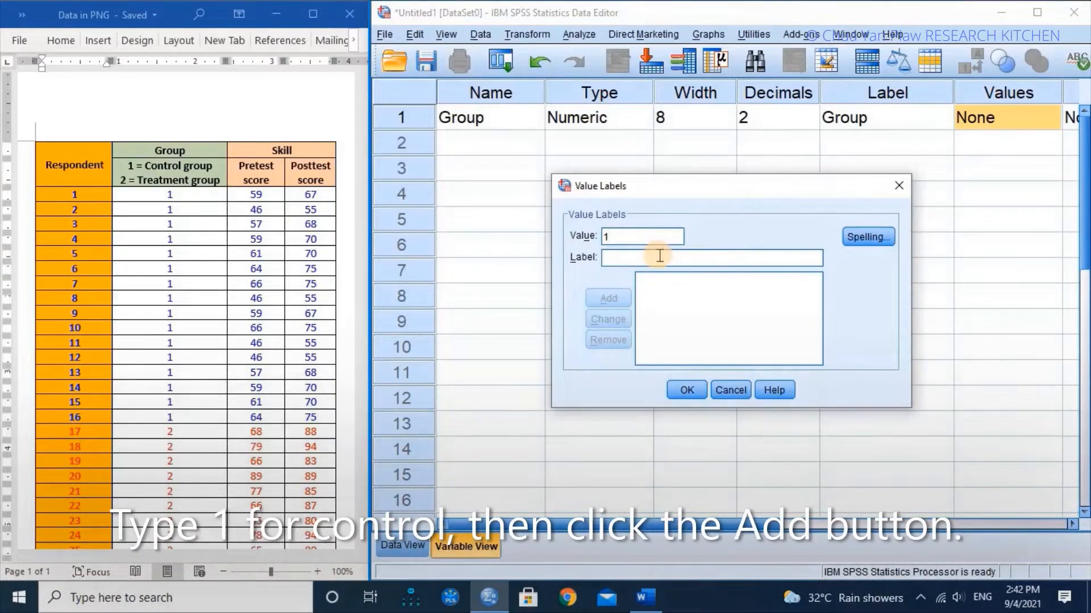
{"action": "left_click", "coordinate": [659, 256]}
{"action": "type", "text": "C"}
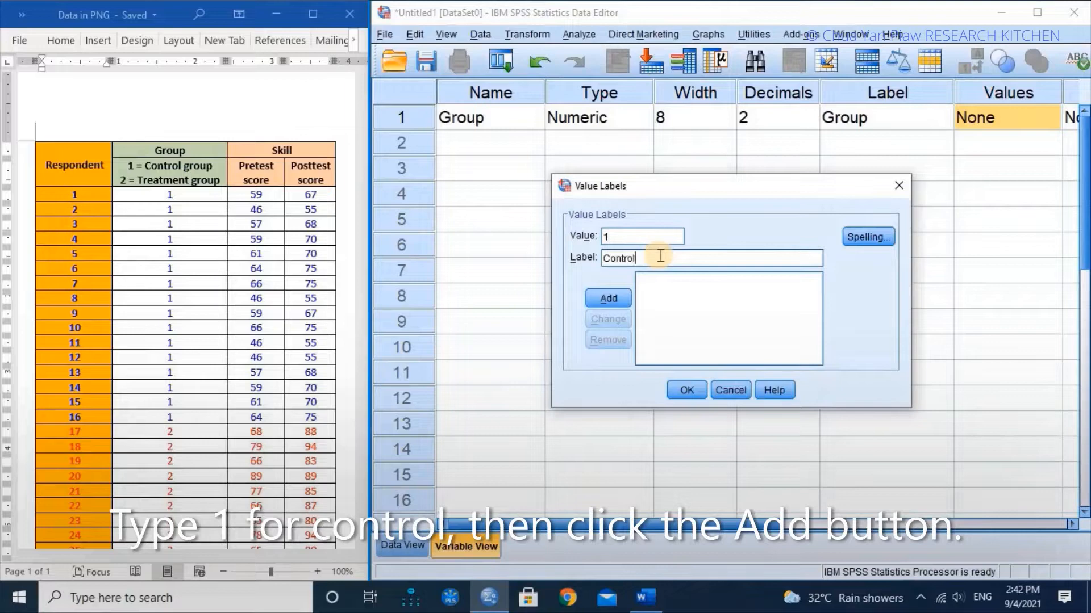
{"action": "type", "text": "ontrol"}
{"action": "left_click", "coordinate": [608, 298]}
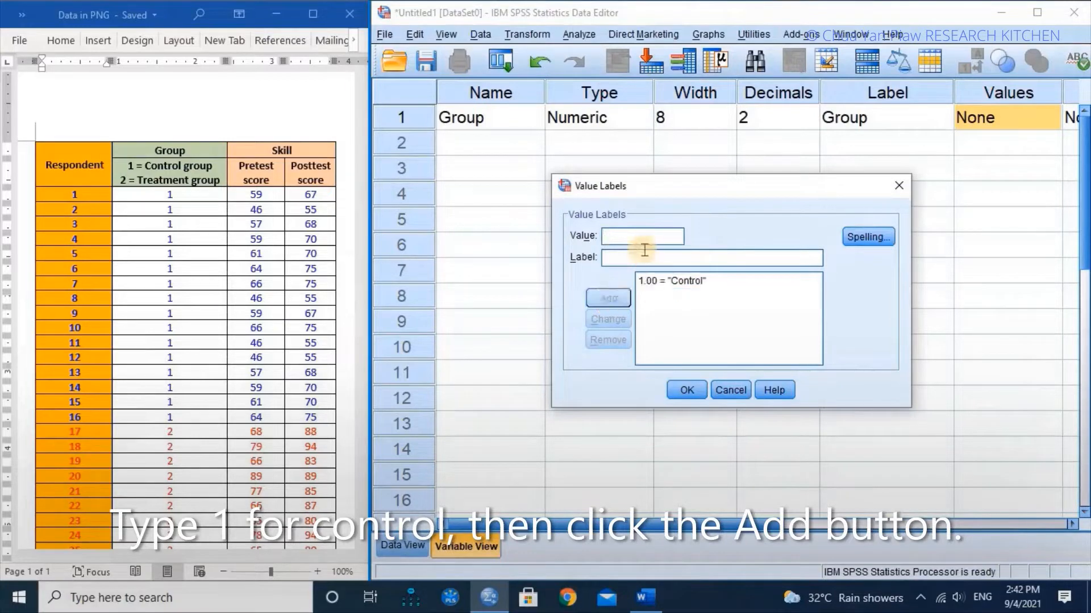
Add a second value label defining 2 as Treatment and apply the labels to the Group variable
{"action": "type", "text": "2"}
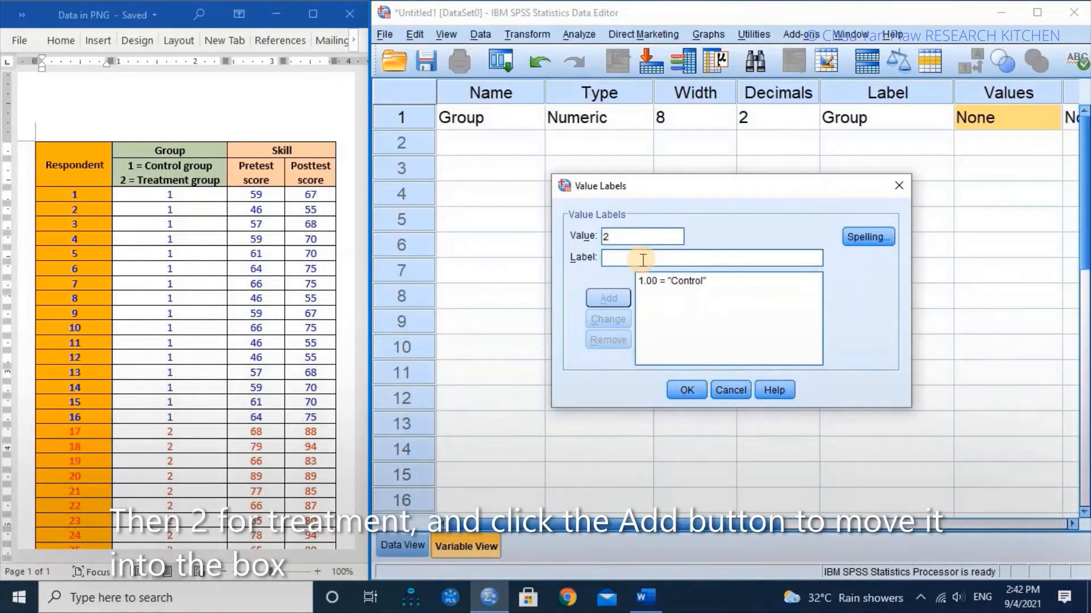
{"action": "left_click", "coordinate": [642, 258]}
{"action": "type", "text": "Treatm"}
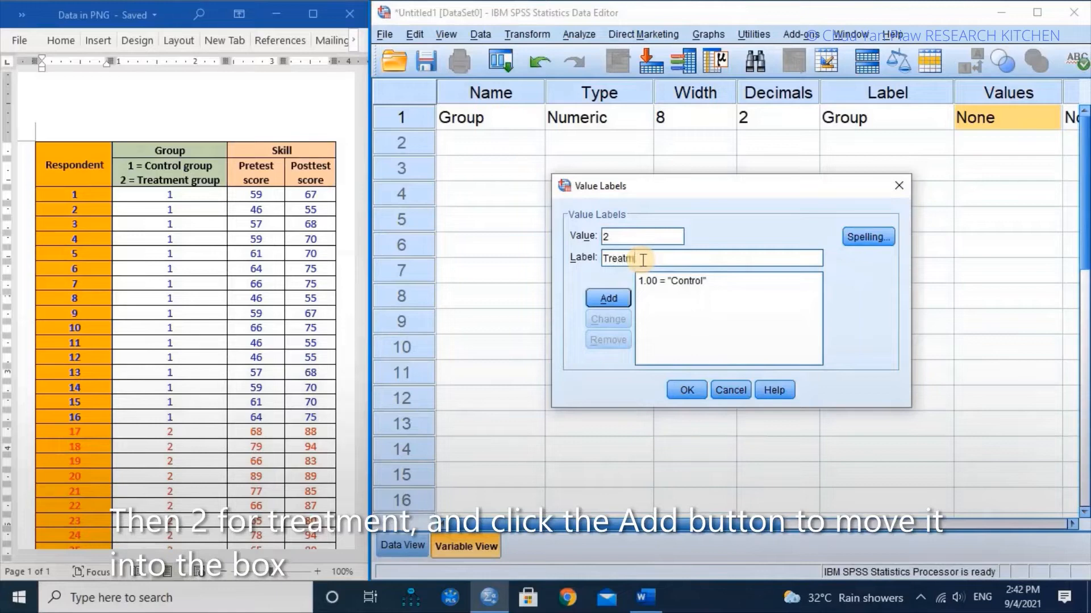
{"action": "type", "text": "ent"}
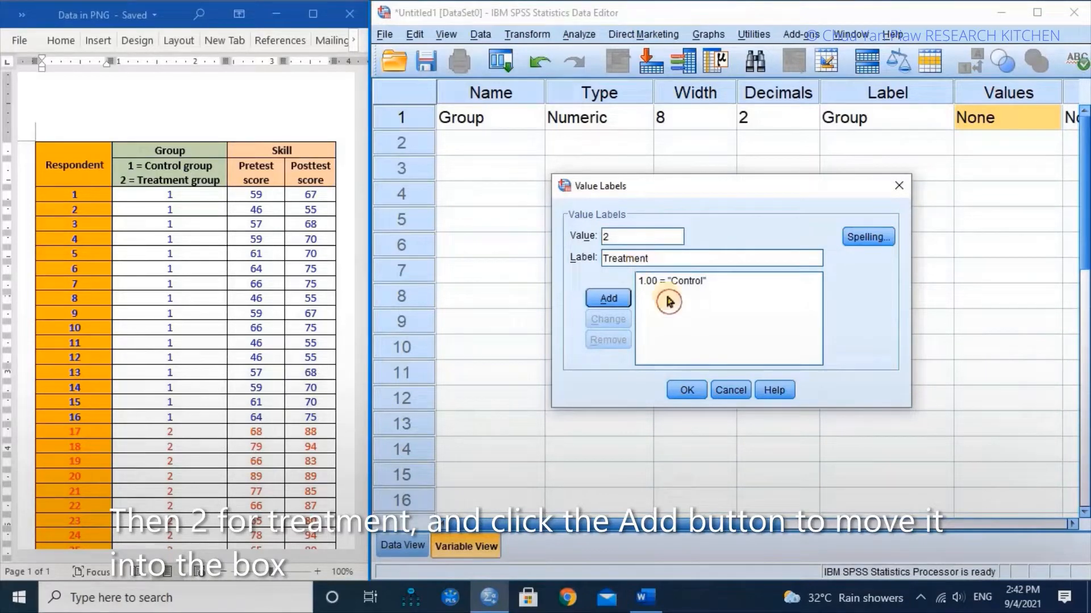
{"action": "left_click", "coordinate": [607, 298]}
{"action": "left_click", "coordinate": [687, 391]}
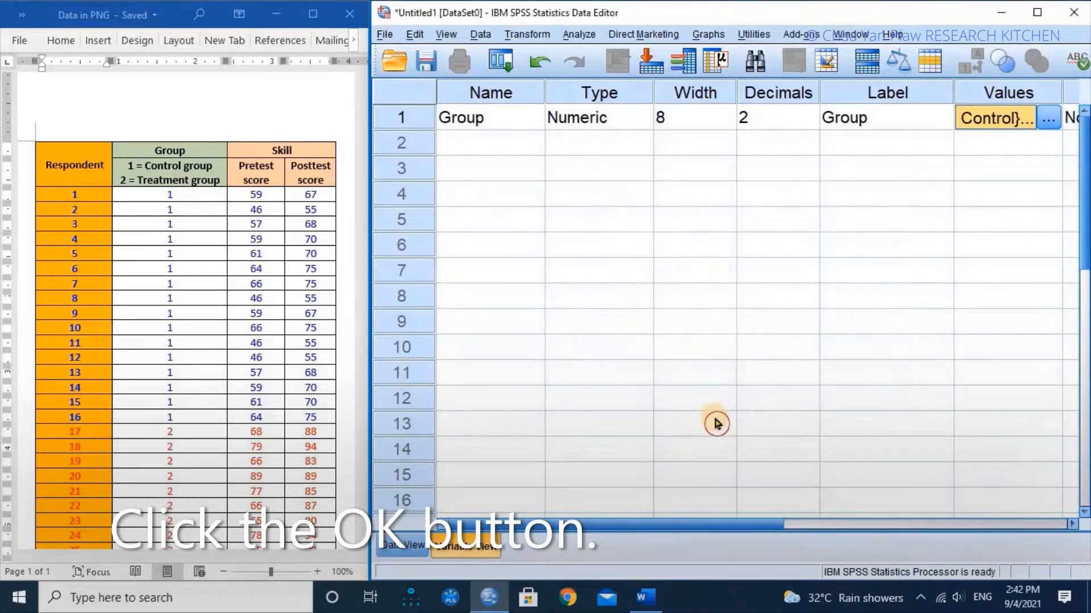
Review the two value labels defined for the Group variable
{"action": "left_click", "coordinate": [1054, 124]}
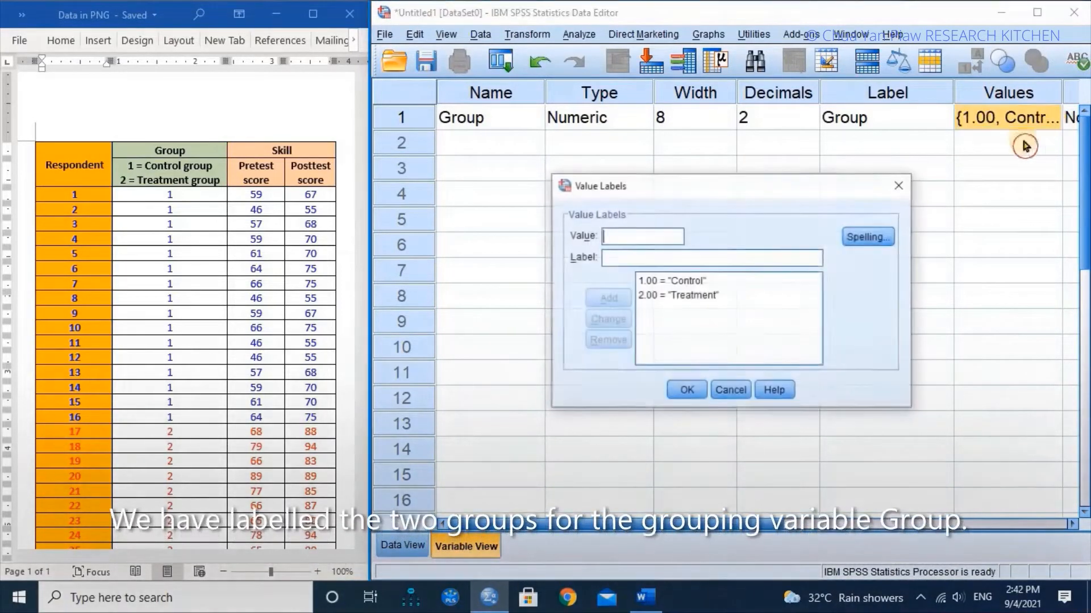
{"action": "left_click", "coordinate": [698, 284]}
{"action": "left_click", "coordinate": [699, 297]}
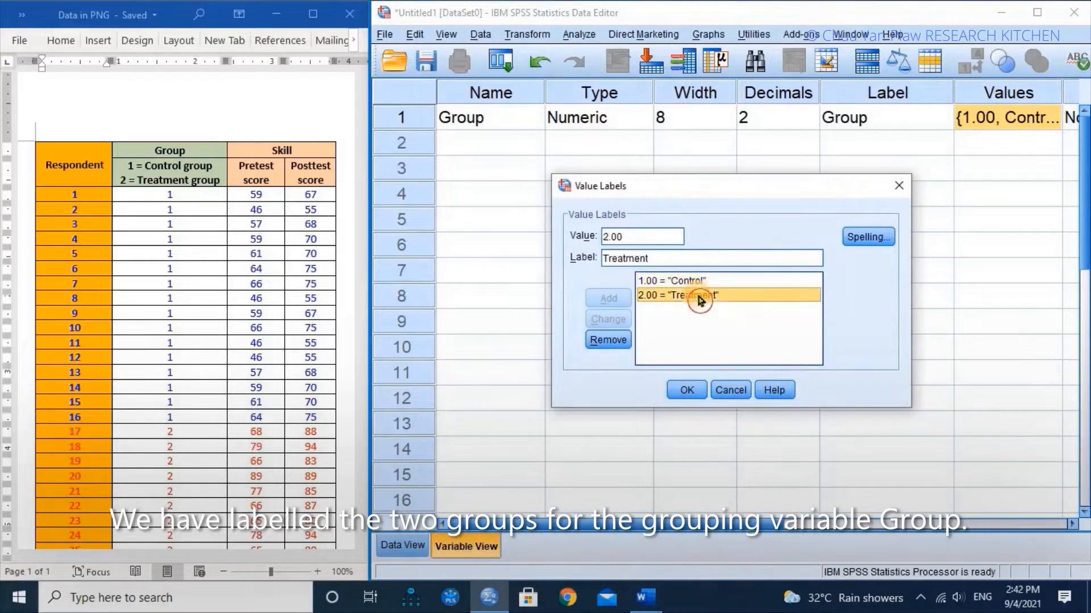
{"action": "left_click", "coordinate": [685, 390]}
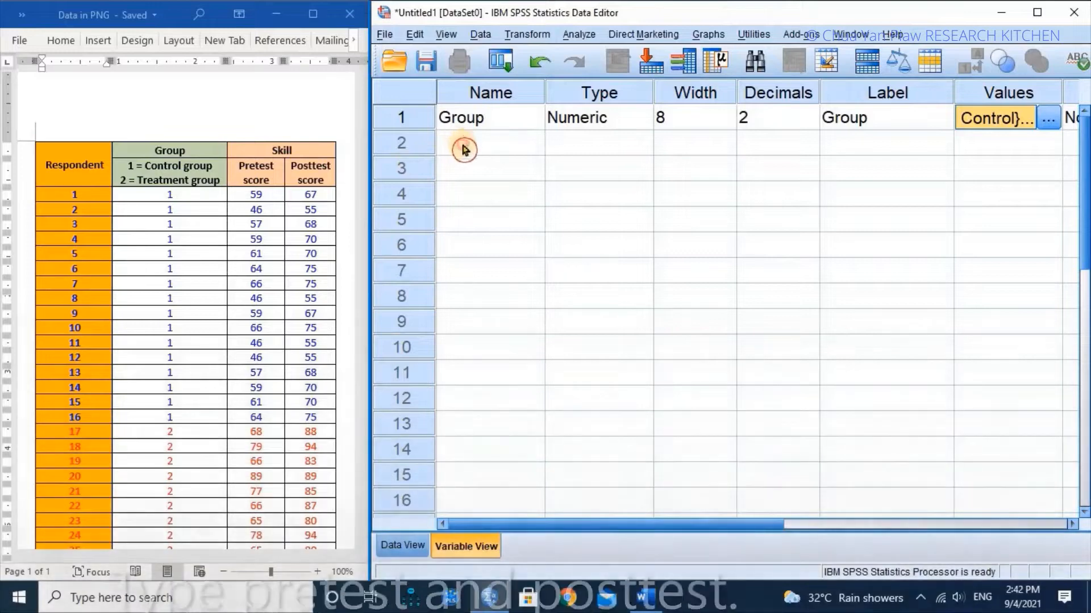
Add two more variables below Group, named Pretest and Posttest
{"action": "left_click", "coordinate": [463, 146]}
{"action": "type", "text": "Pretest"}
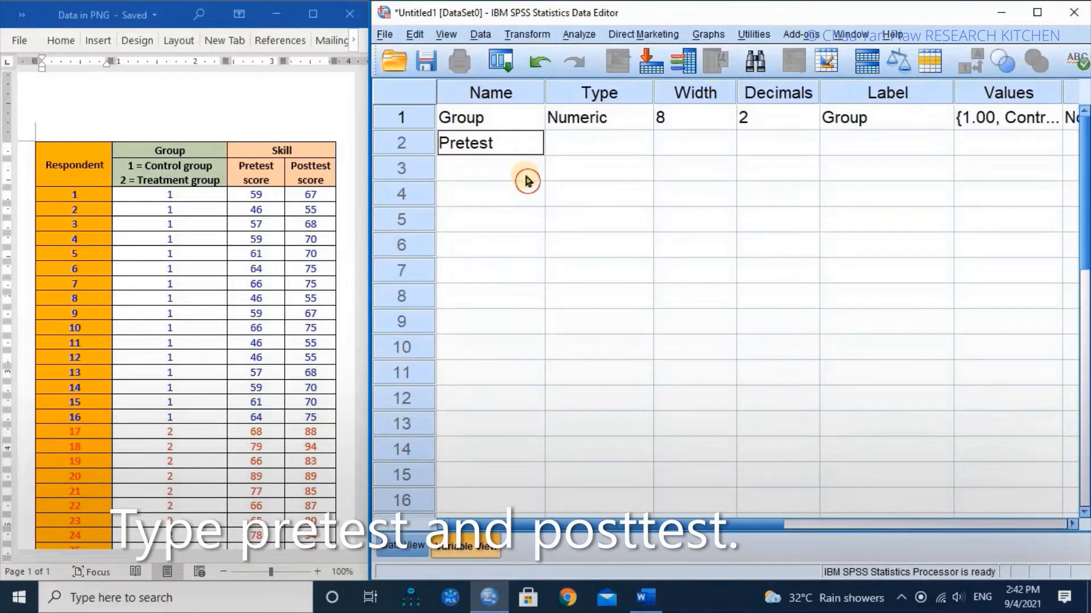
{"action": "left_click", "coordinate": [518, 175]}
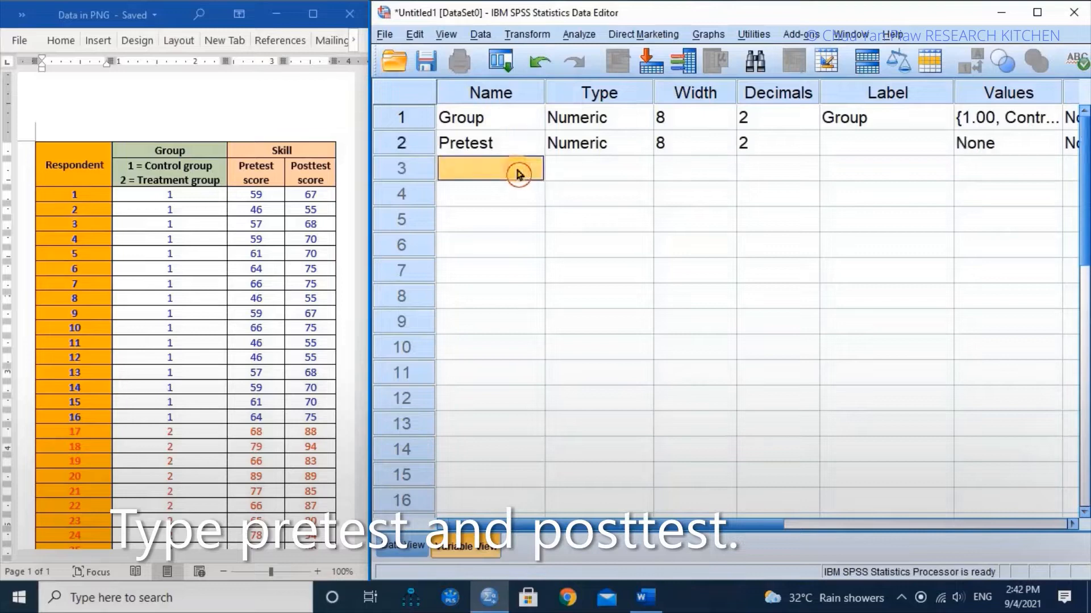
{"action": "type", "text": "Posttest"}
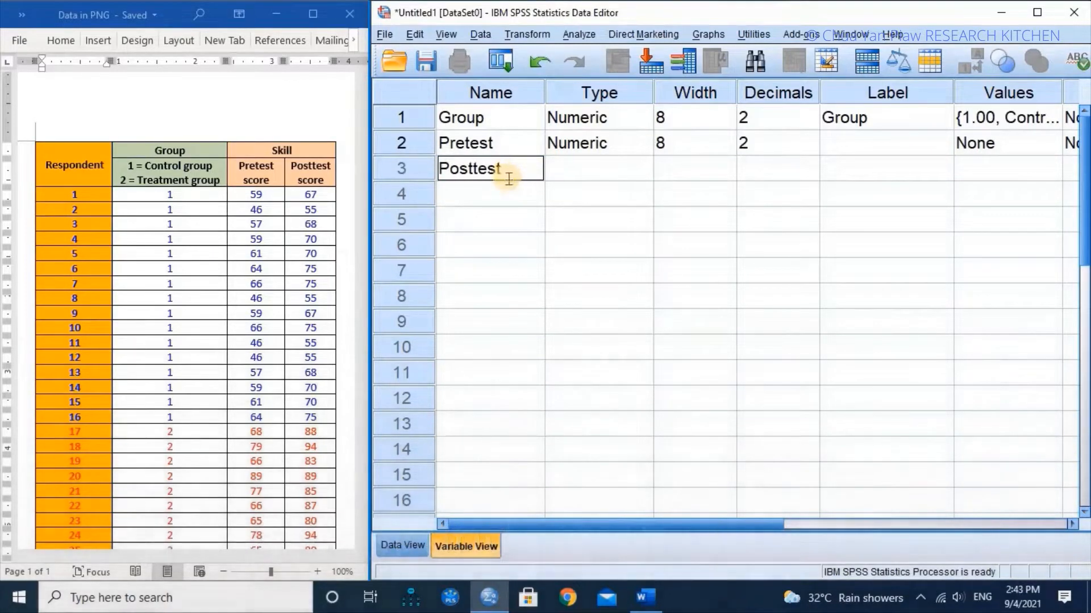
Label the Pretest variable "Pretest score" and the Posttest variable "Posttest score"
{"action": "left_click", "coordinate": [851, 147]}
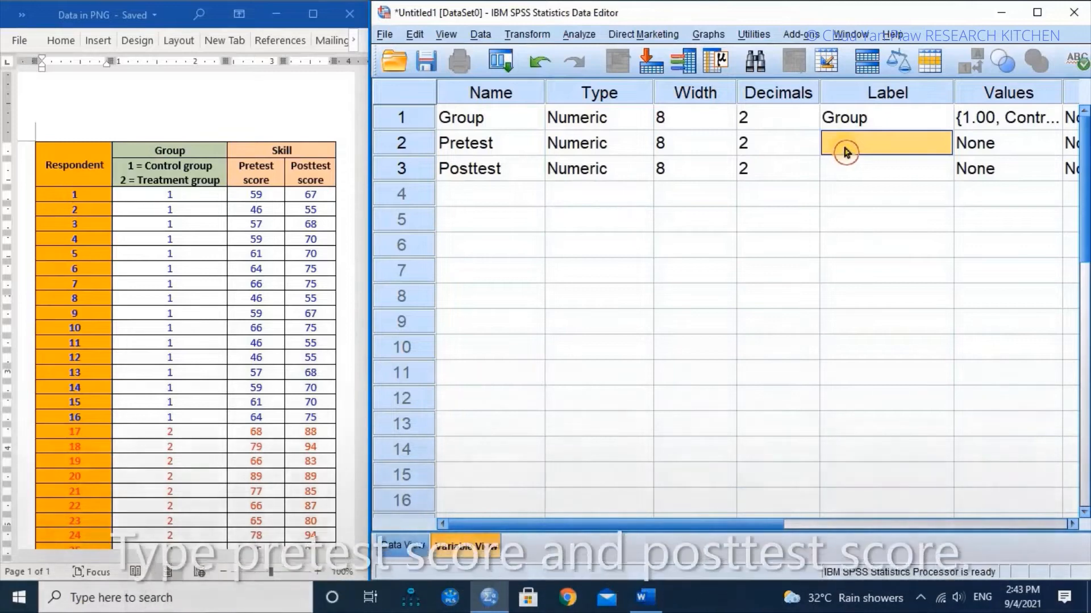
{"action": "type", "text": "Pretest scor"}
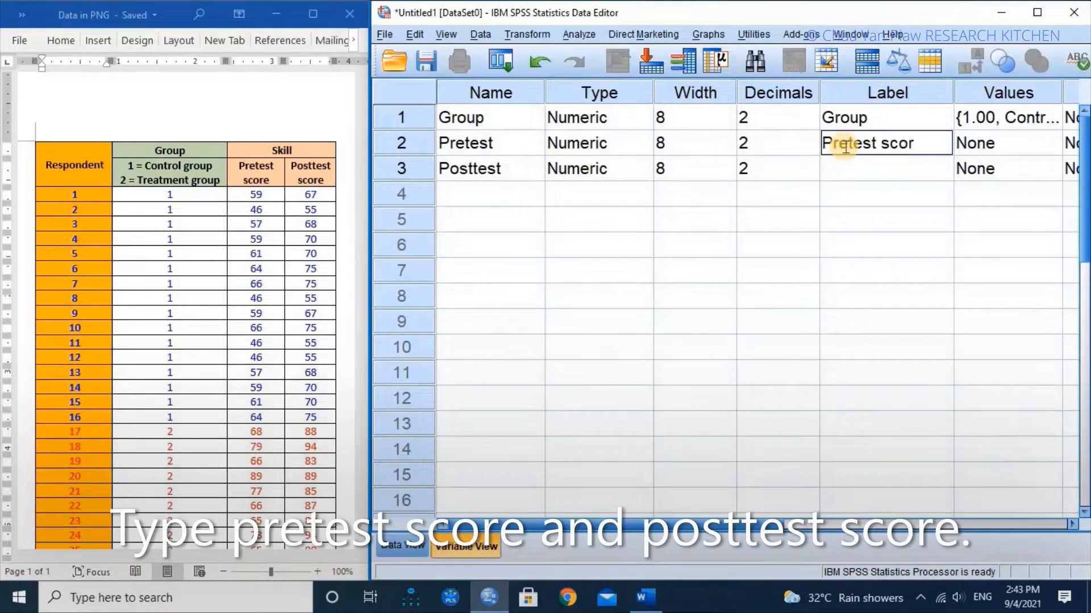
{"action": "type", "text": "e"}
{"action": "left_click", "coordinate": [836, 171]}
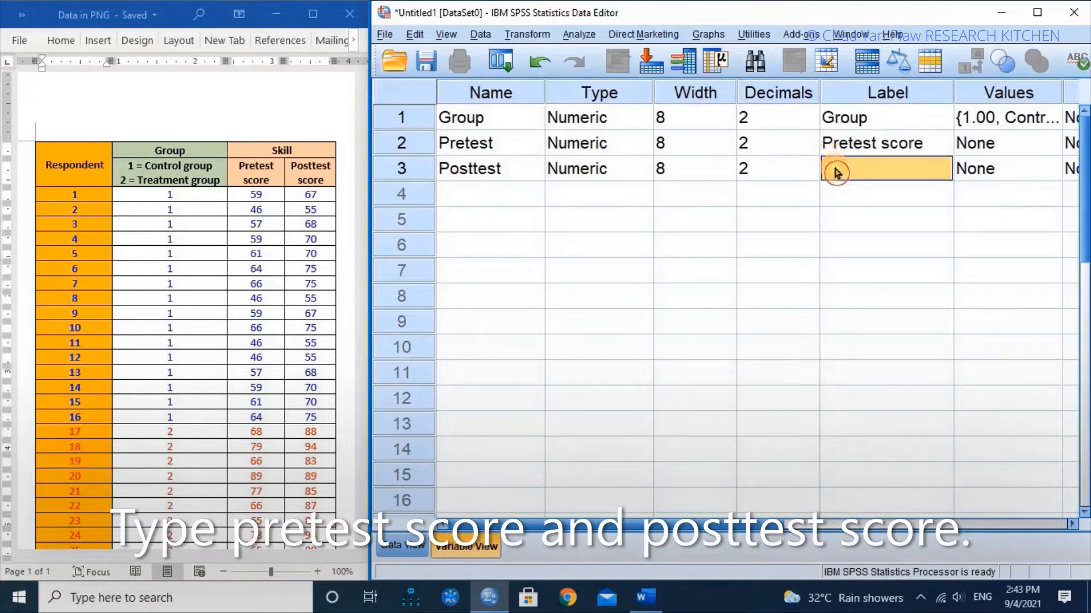
{"action": "type", "text": "Posttest score"}
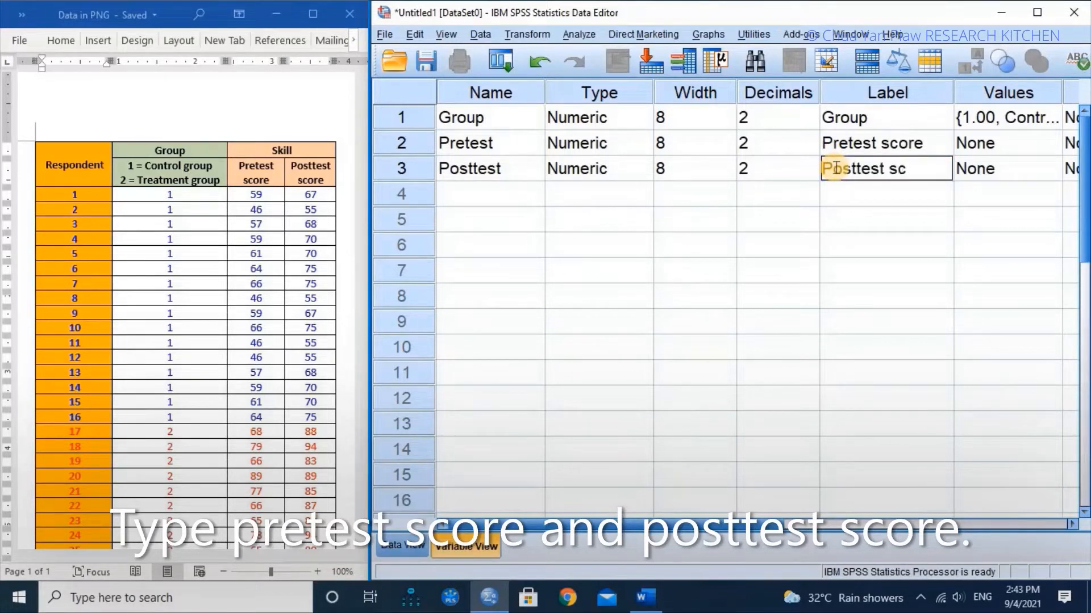
Look at the value label settings of the Pretest variable and close them without adding any labels
{"action": "left_click", "coordinate": [1041, 149]}
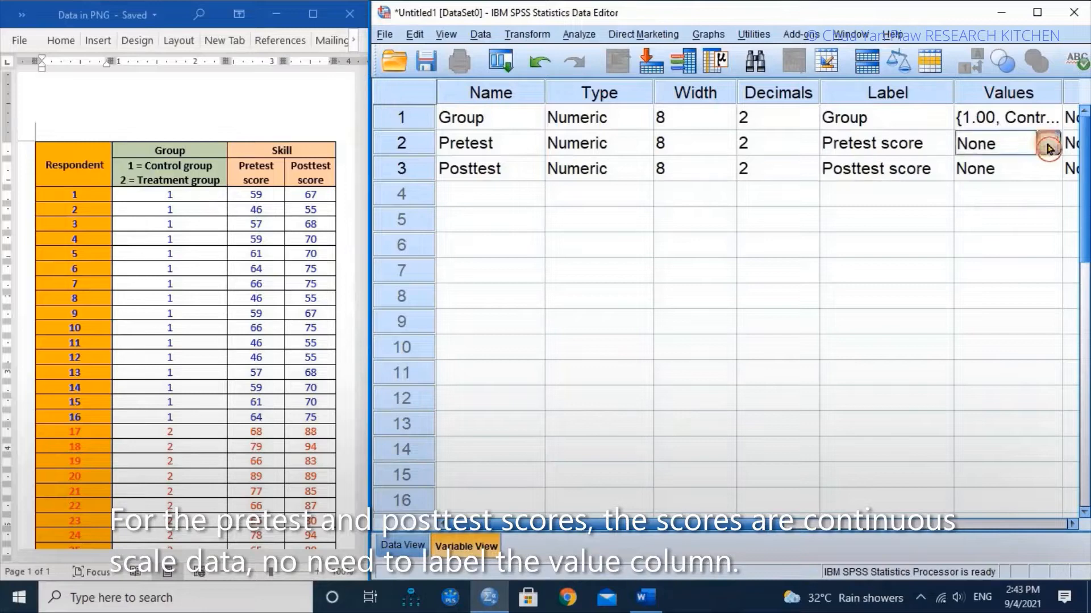
{"action": "left_click", "coordinate": [1052, 143]}
{"action": "left_click", "coordinate": [902, 187]}
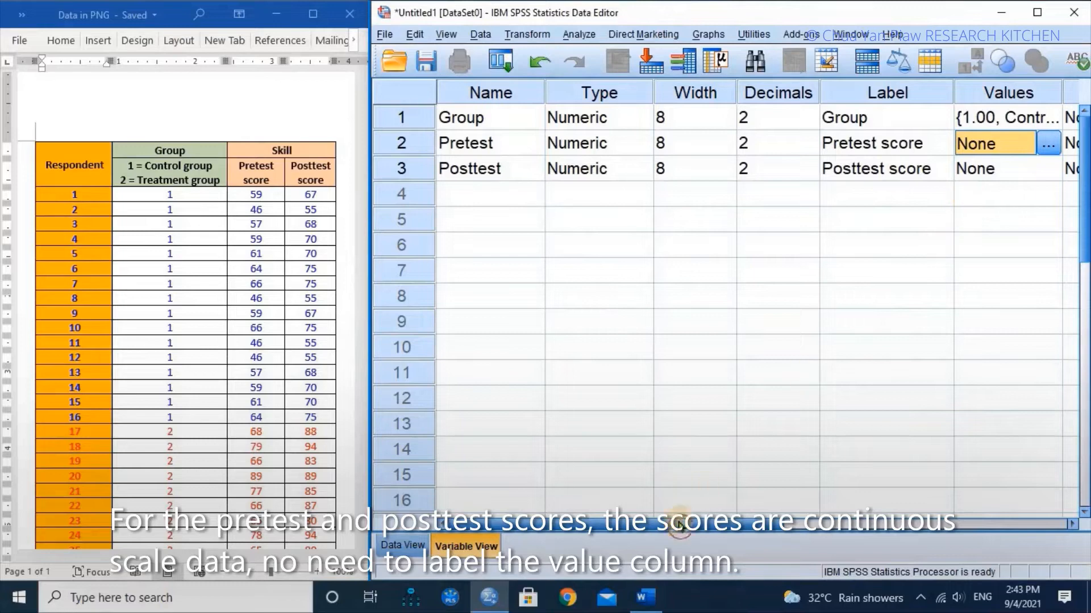
Recheck the Control and Treatment value labels of the Group variable, alongside the remaining variable attributes
{"action": "left_click_drag", "start_coordinate": [676, 530], "coordinate": [979, 542]}
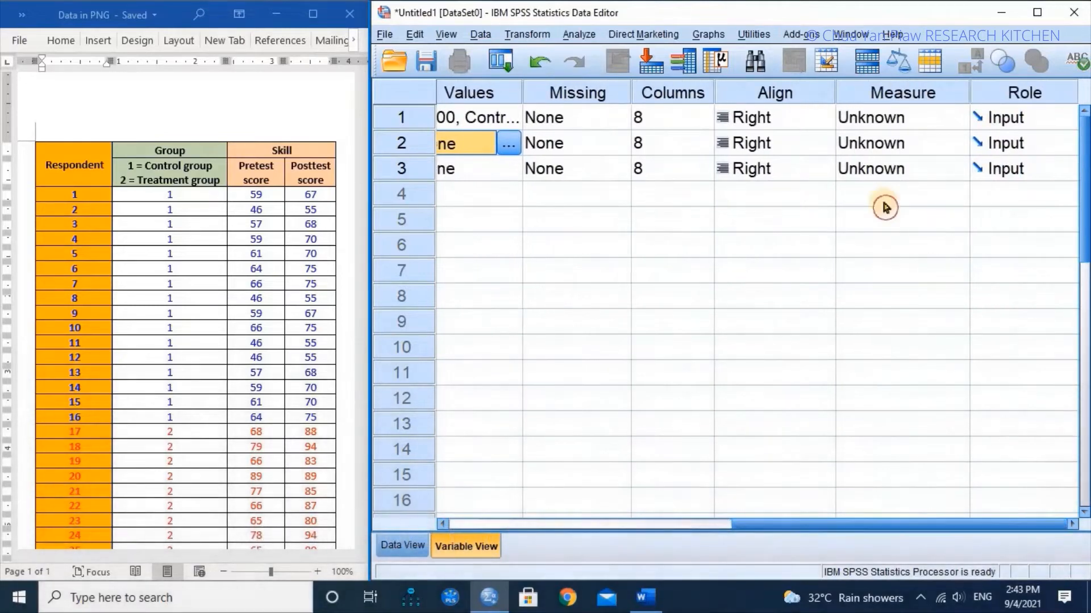
{"action": "left_click", "coordinate": [513, 122]}
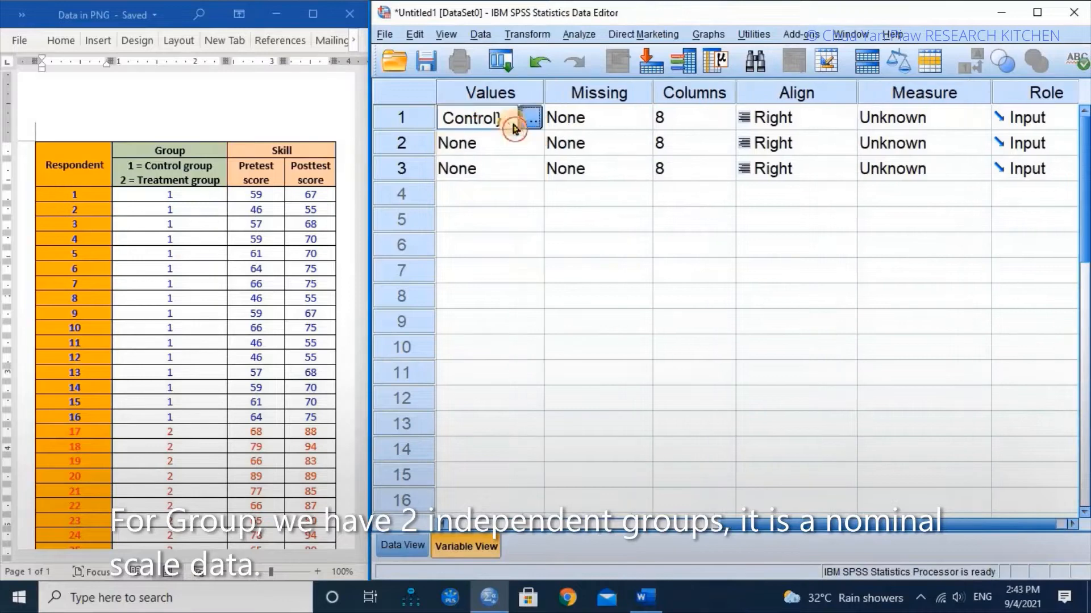
{"action": "left_click", "coordinate": [518, 121]}
{"action": "left_click", "coordinate": [692, 298]}
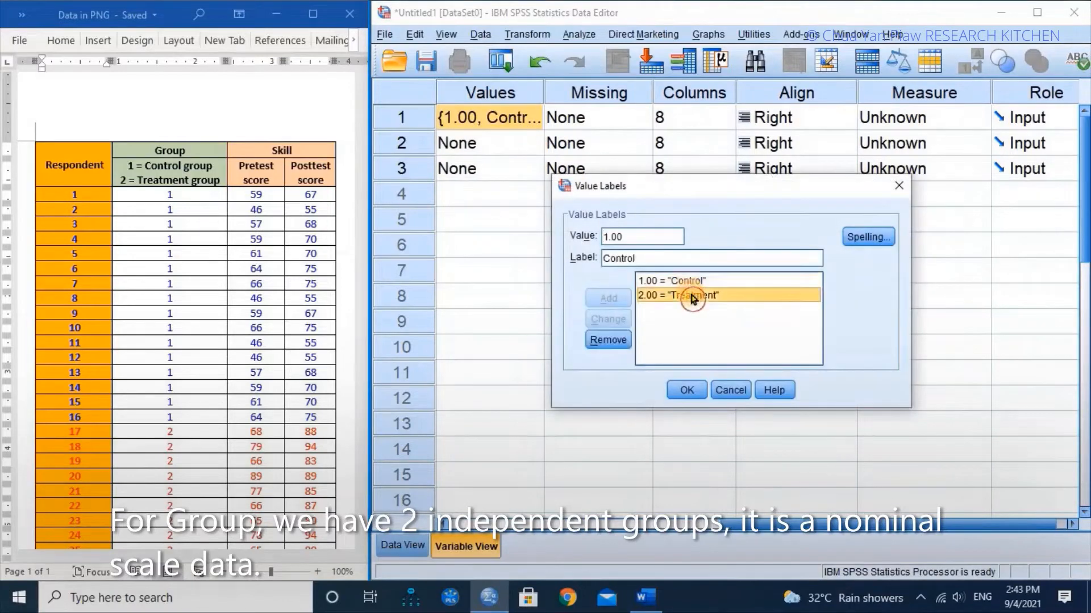
{"action": "left_click", "coordinate": [687, 390]}
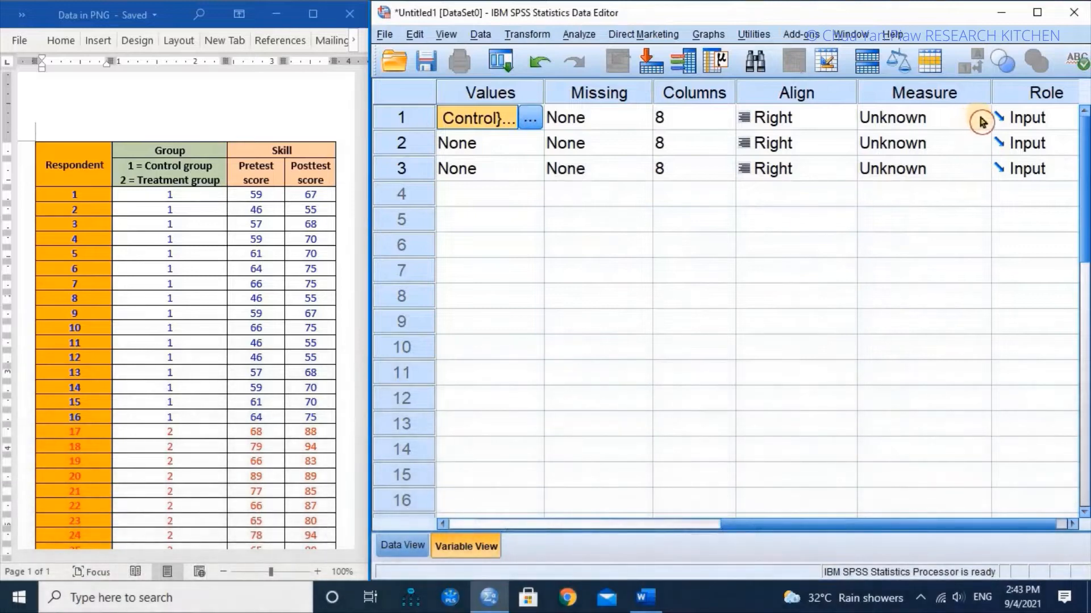
Set the measurement level of Group to Nominal and of both Pretest and Posttest to Scale
{"action": "left_click", "coordinate": [982, 123]}
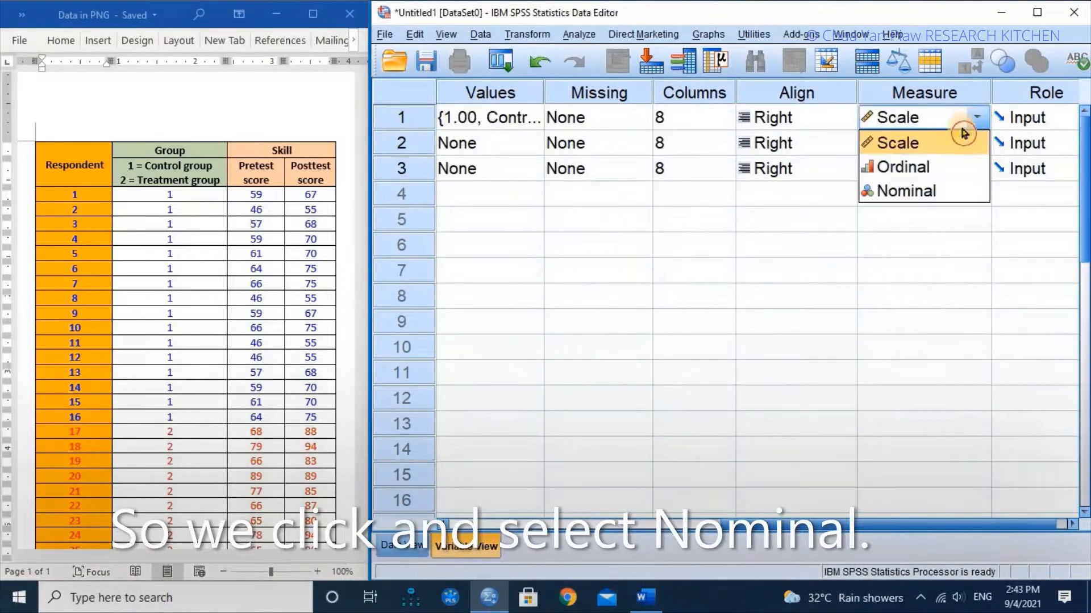
{"action": "left_click", "coordinate": [945, 193]}
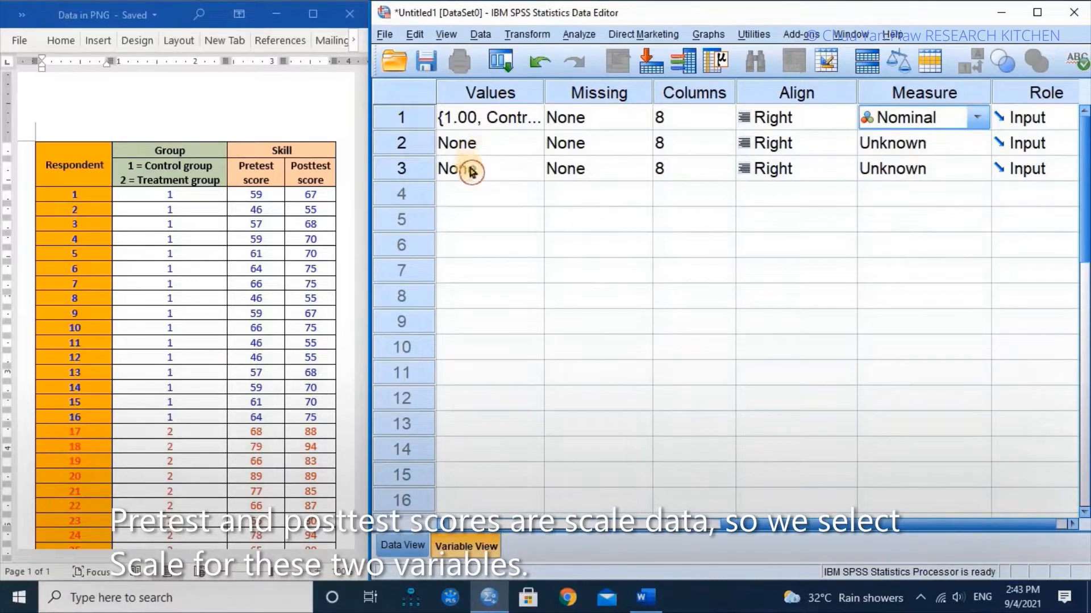
{"action": "left_click", "coordinate": [982, 144]}
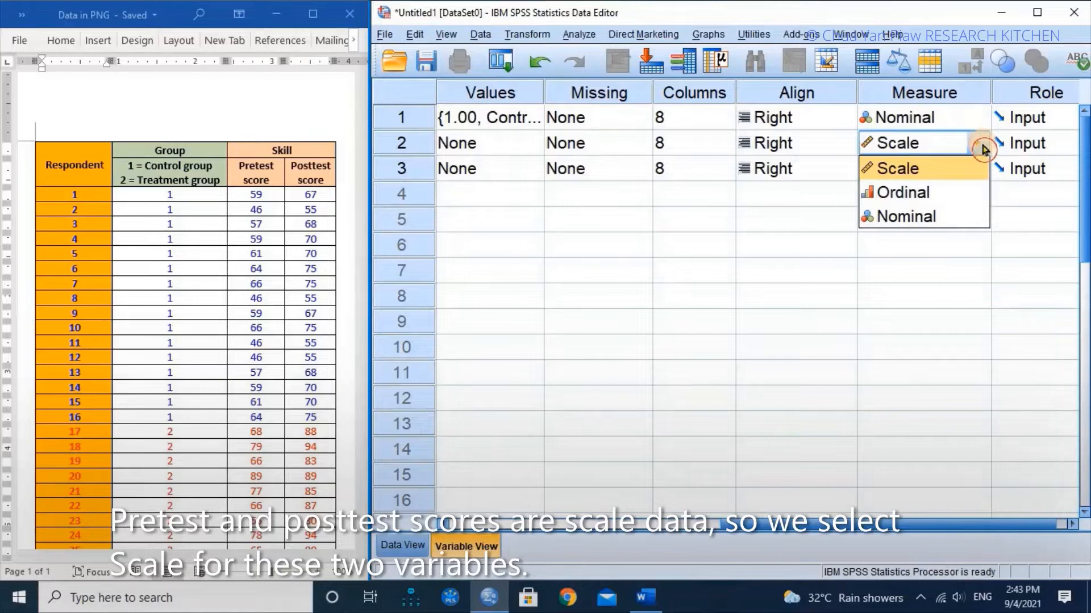
{"action": "left_click", "coordinate": [973, 170]}
{"action": "left_click", "coordinate": [974, 170]}
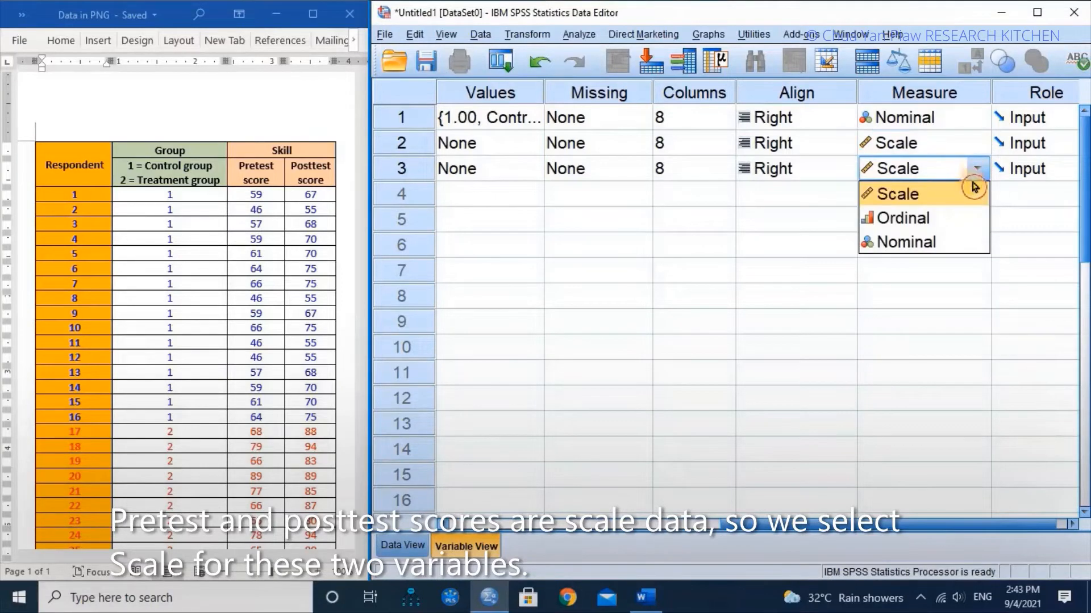
{"action": "left_click", "coordinate": [970, 193]}
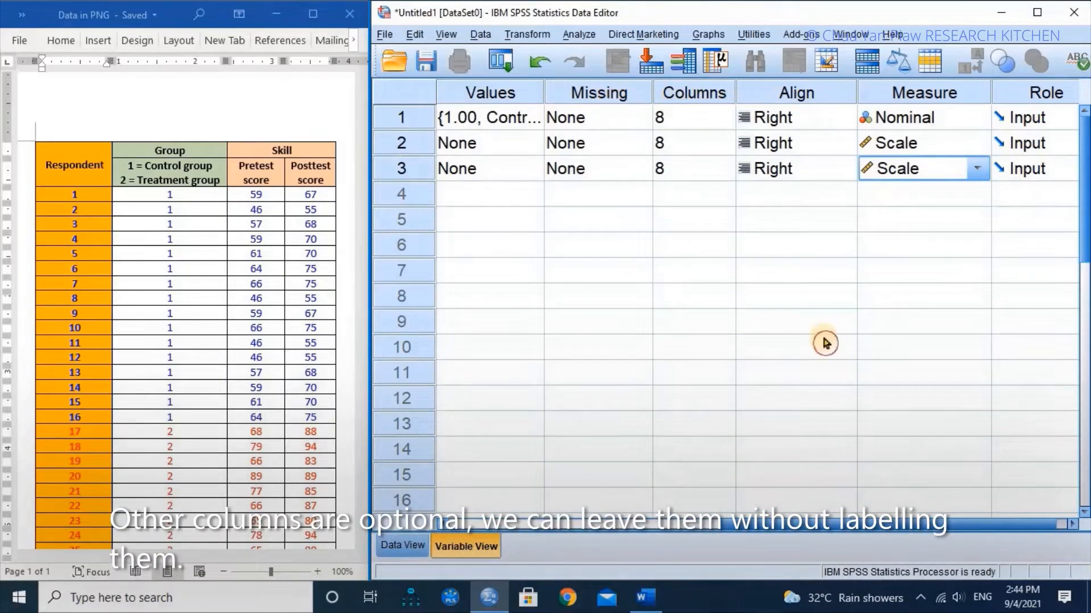
Show the empty data grid and copy the group, pretest and posttest values of all 32 respondents from the Word table
{"action": "left_click", "coordinate": [822, 527]}
{"action": "left_click_drag", "start_coordinate": [822, 527], "coordinate": [637, 527]}
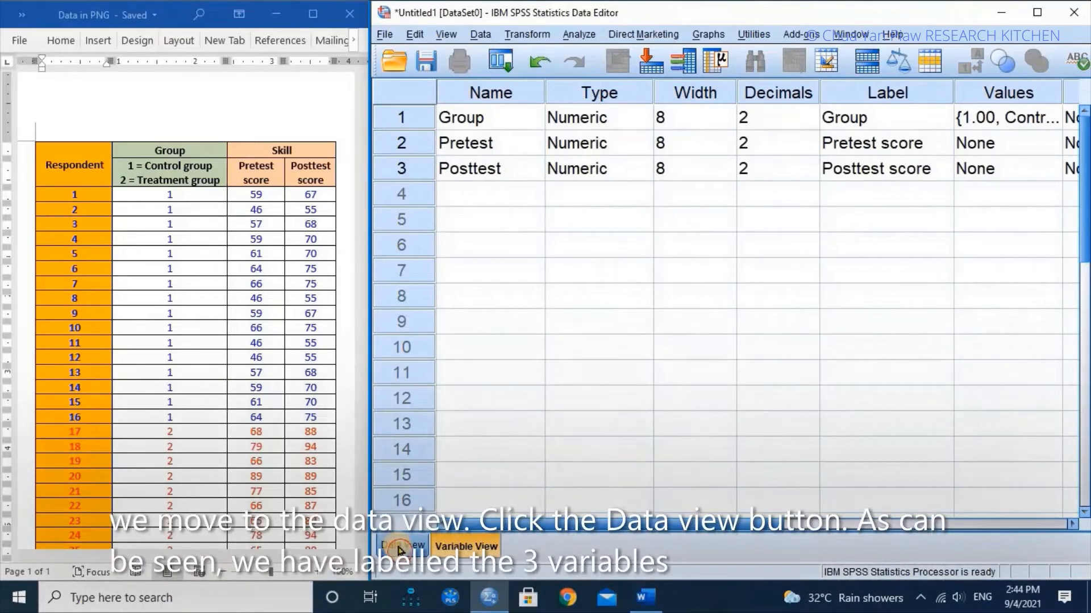
{"action": "left_click", "coordinate": [400, 548]}
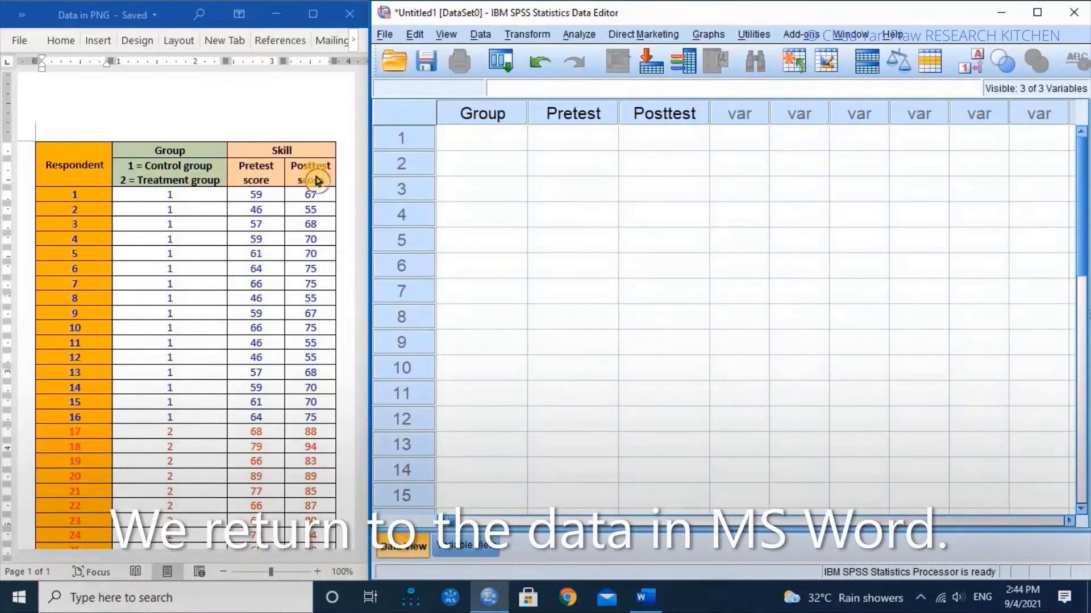
{"action": "left_click", "coordinate": [172, 196]}
{"action": "left_click_drag", "start_coordinate": [159, 196], "coordinate": [320, 443]}
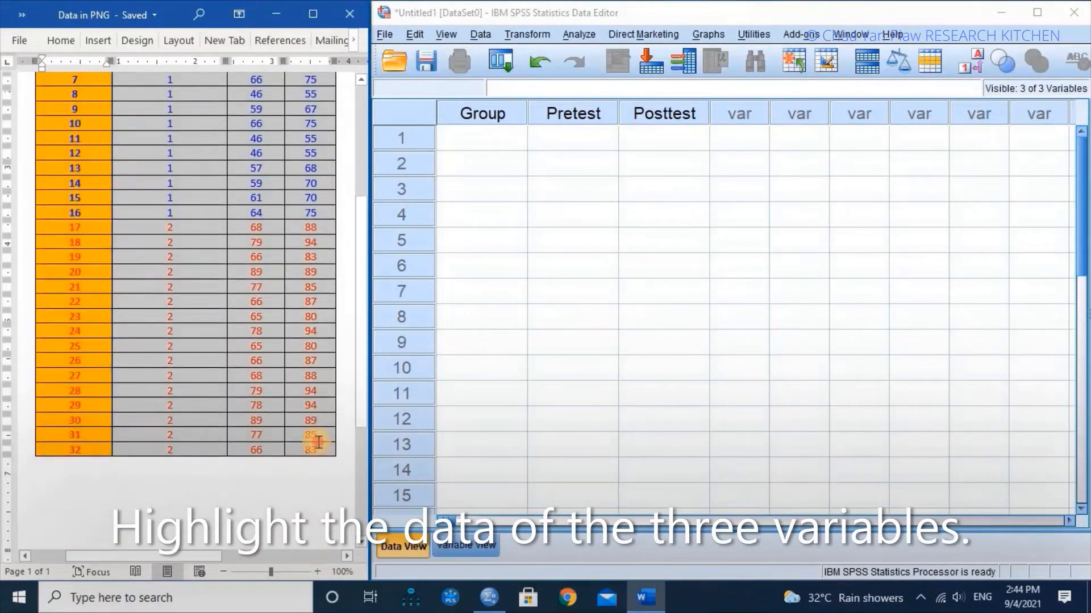
{"action": "scroll", "coordinate": [214, 321], "scroll_direction": "up", "scroll_amount": 5}
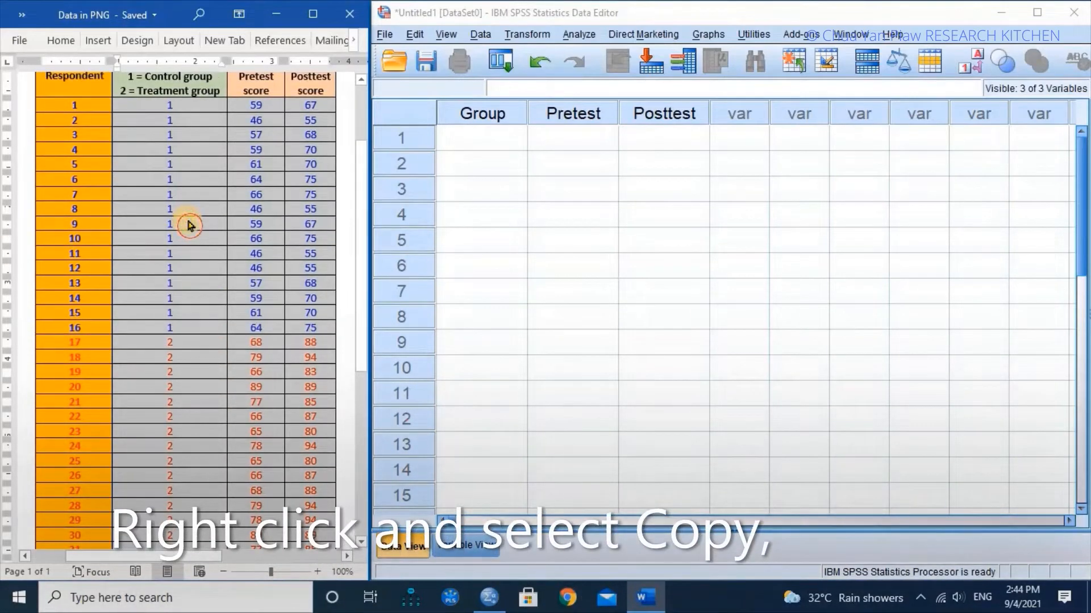
{"action": "right_click", "coordinate": [189, 226]}
{"action": "left_click", "coordinate": [219, 252]}
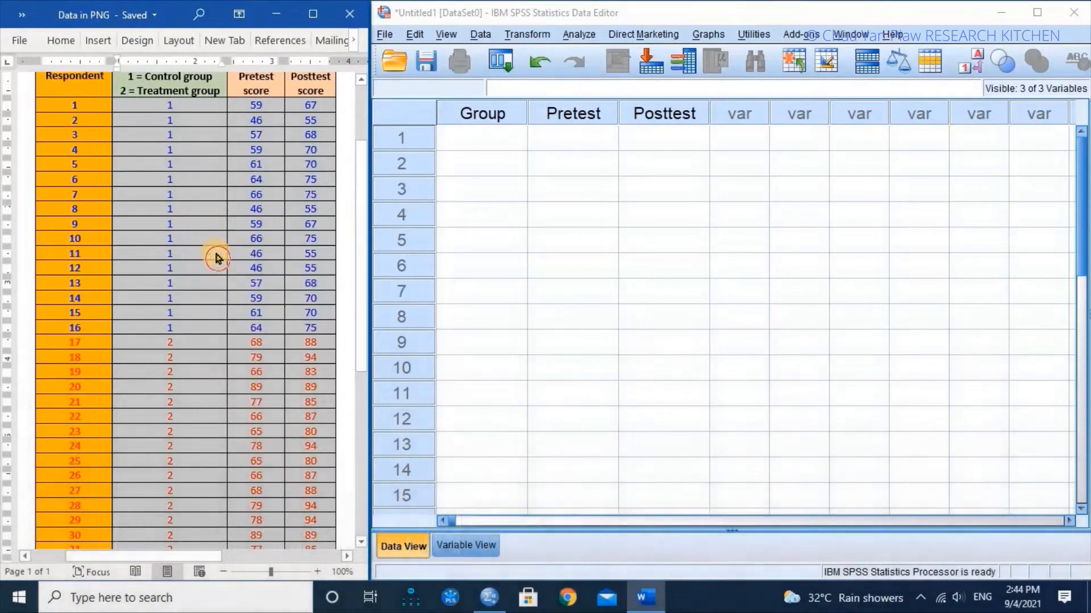
Paste the copied values into the SPSS data grid, starting at the first Group cell
{"action": "left_click", "coordinate": [484, 147]}
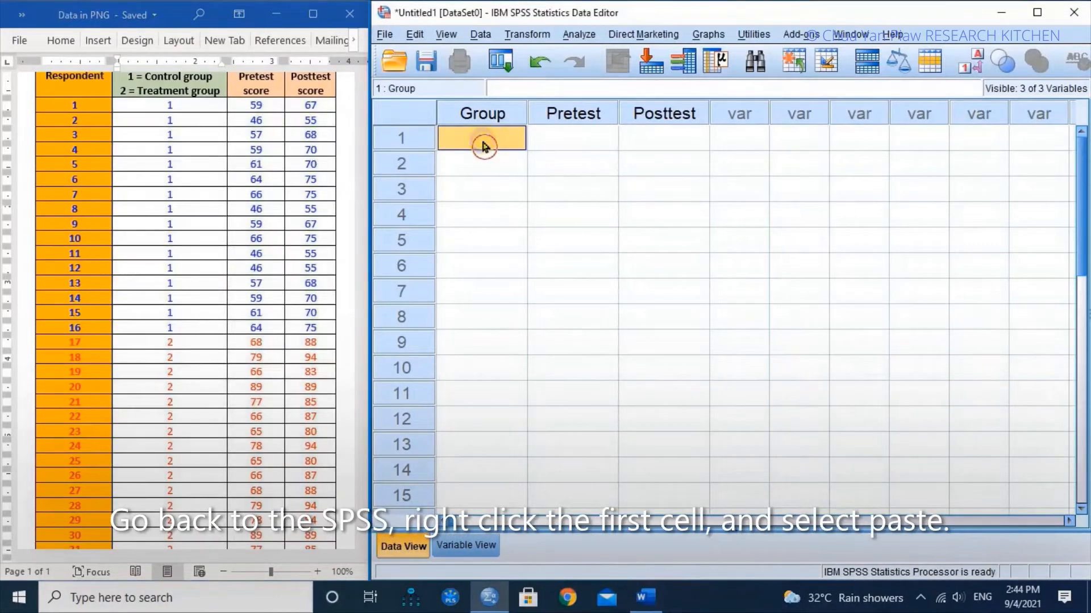
{"action": "right_click", "coordinate": [484, 147]}
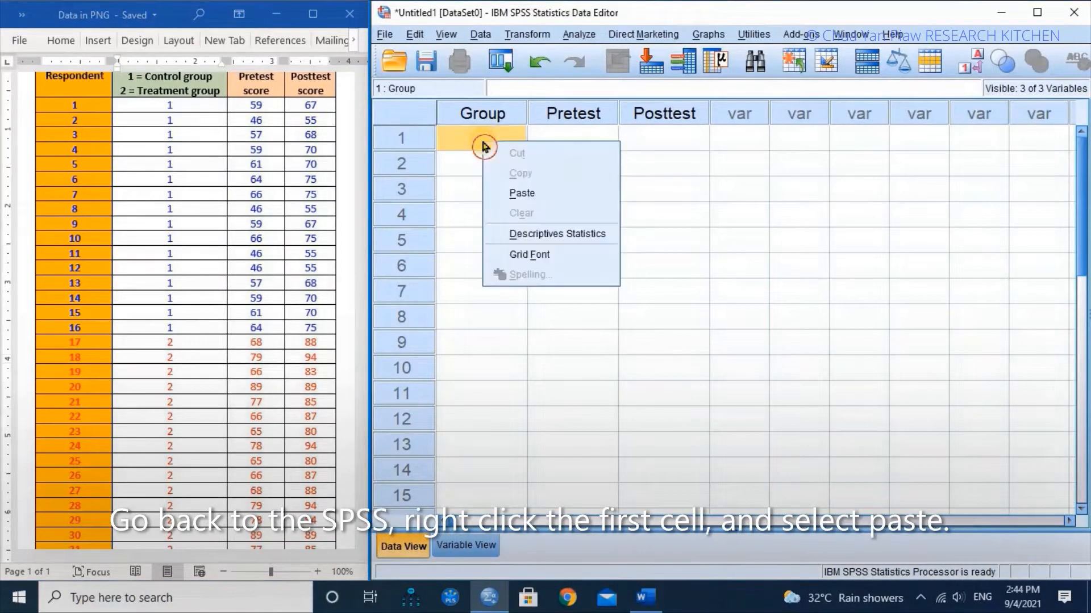
{"action": "left_click", "coordinate": [527, 199]}
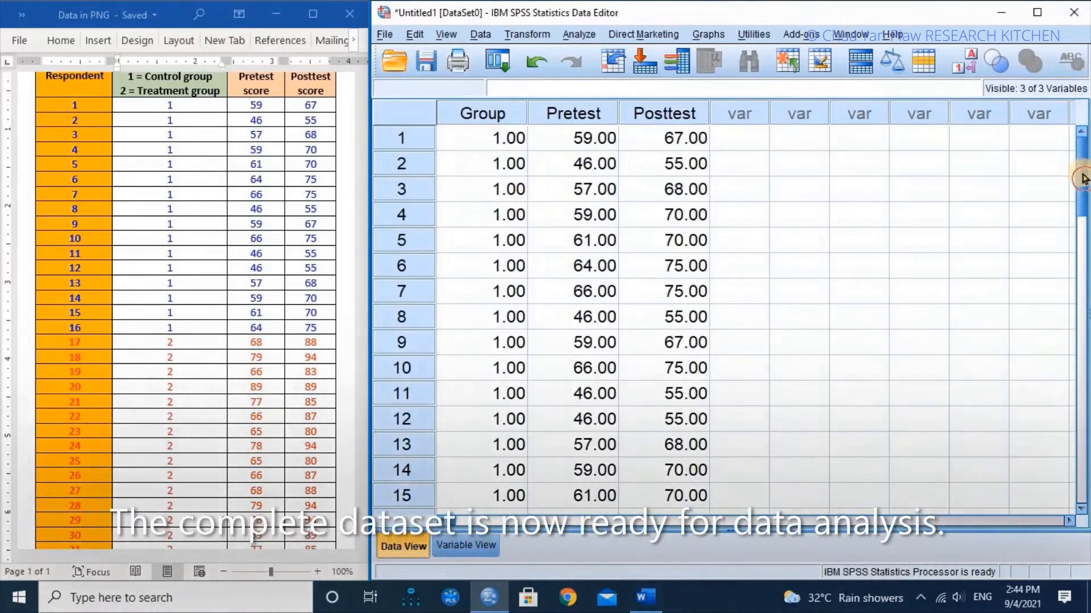
{"action": "mouse_move", "coordinate": [1084, 181]}
{"action": "left_mouse_down"}
{"action": "mouse_move", "coordinate": [1084, 301]}
{"action": "mouse_move", "coordinate": [1085, 166]}
{"action": "left_mouse_up"}
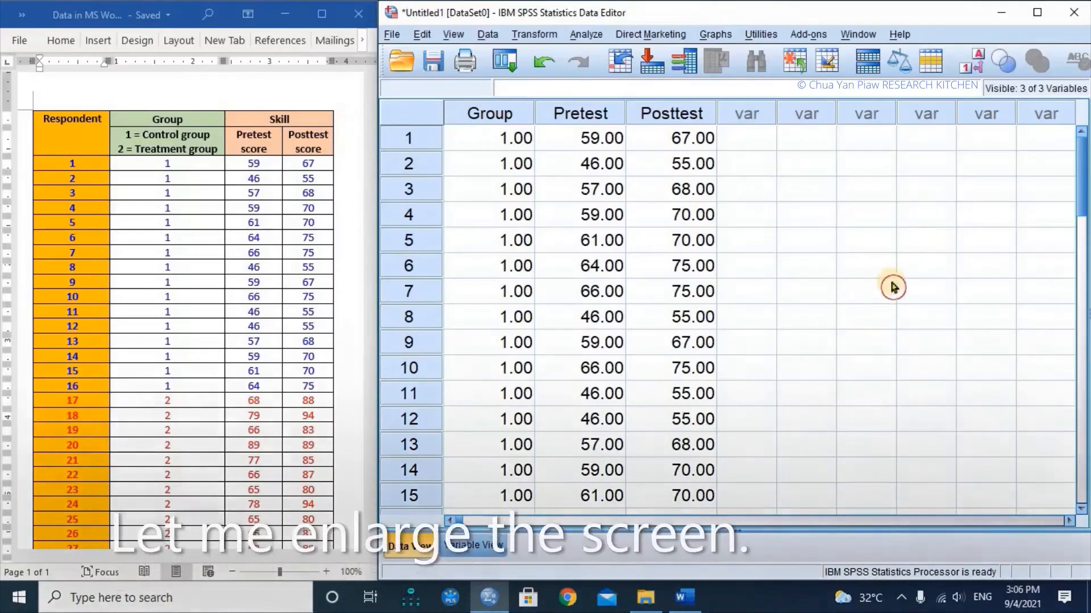
Enlarge the data editor to full screen and start a conditional case selection with "If condition is satisfied"
{"action": "left_click", "coordinate": [1042, 21]}
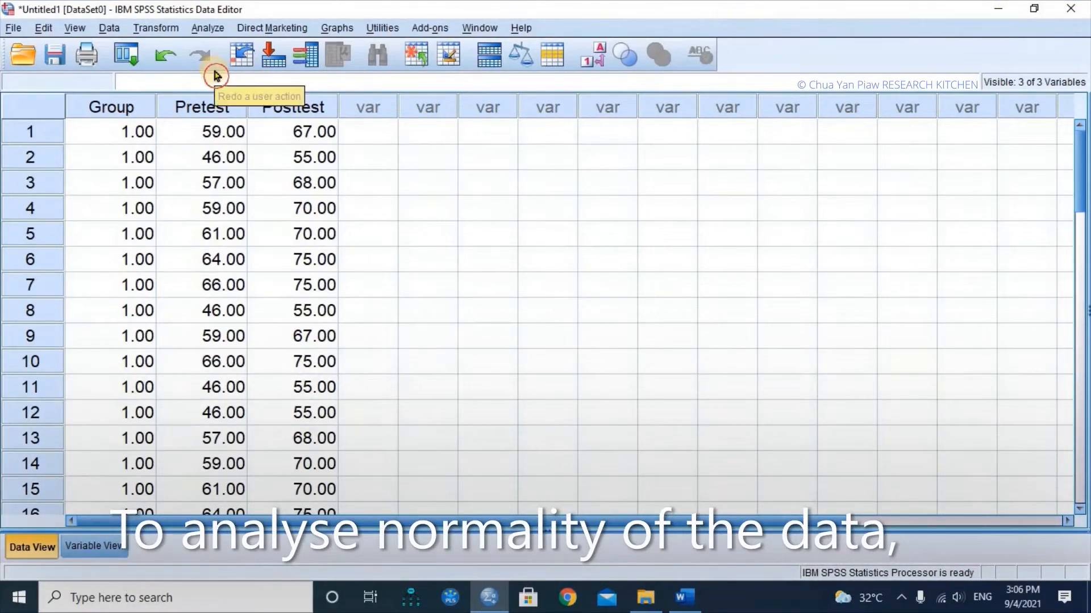
{"action": "left_click", "coordinate": [112, 29]}
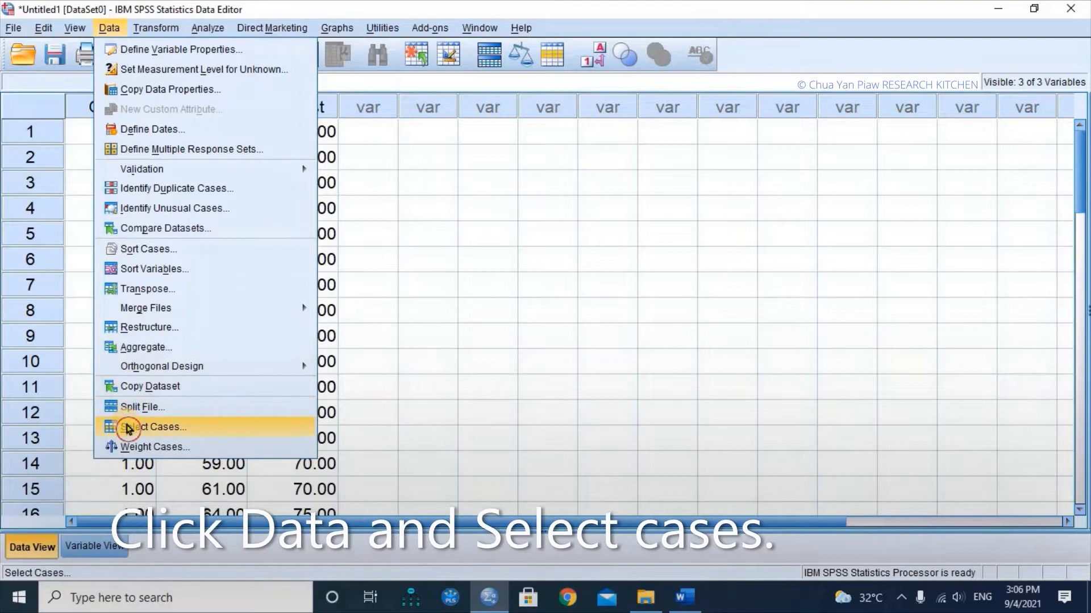
{"action": "left_click", "coordinate": [133, 429]}
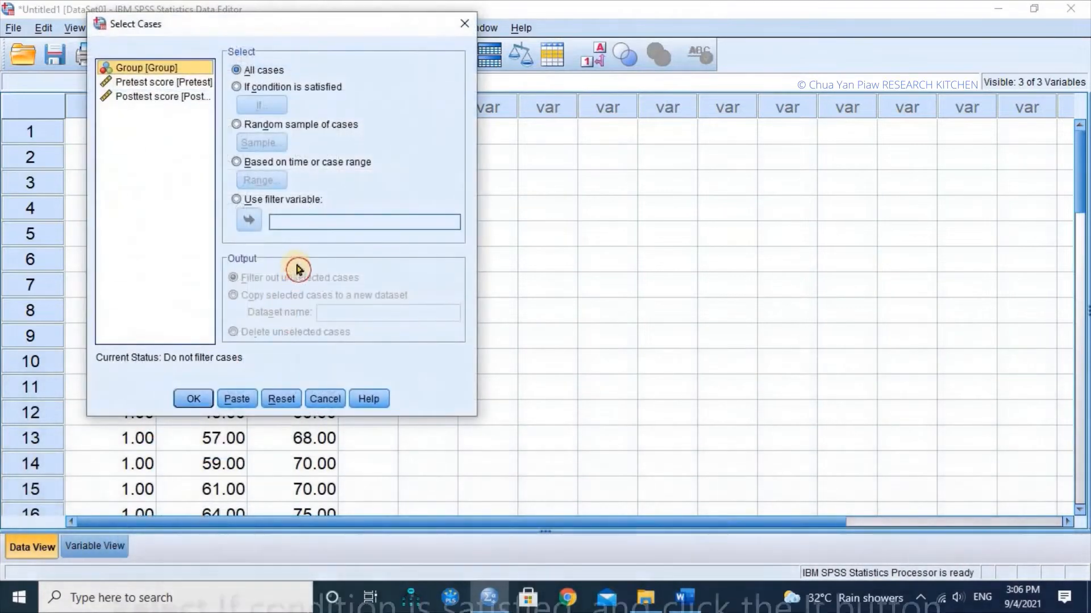
{"action": "left_click", "coordinate": [237, 88]}
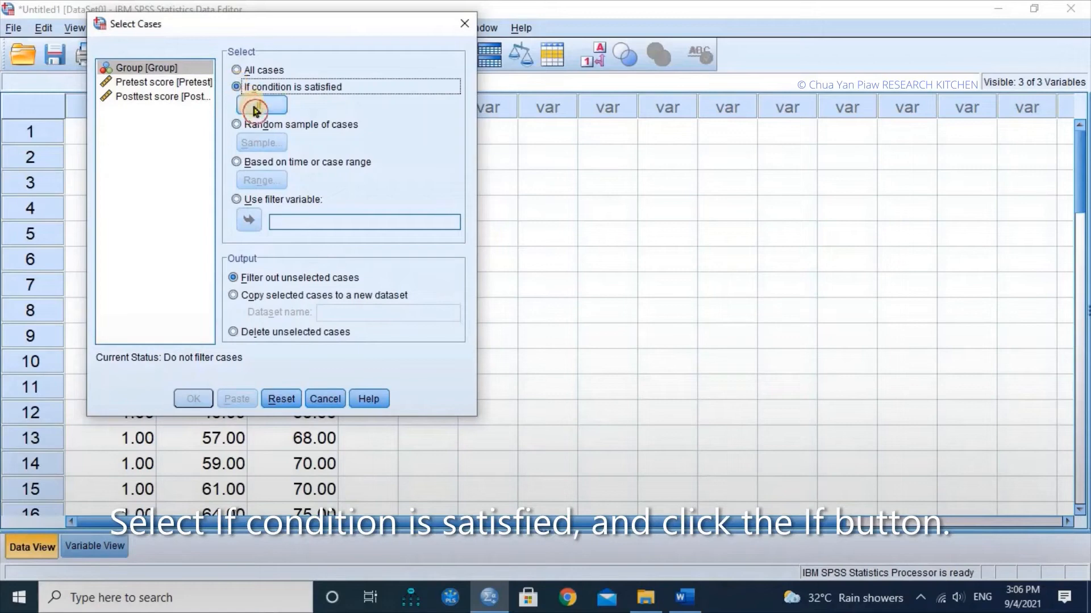
{"action": "left_click", "coordinate": [255, 108]}
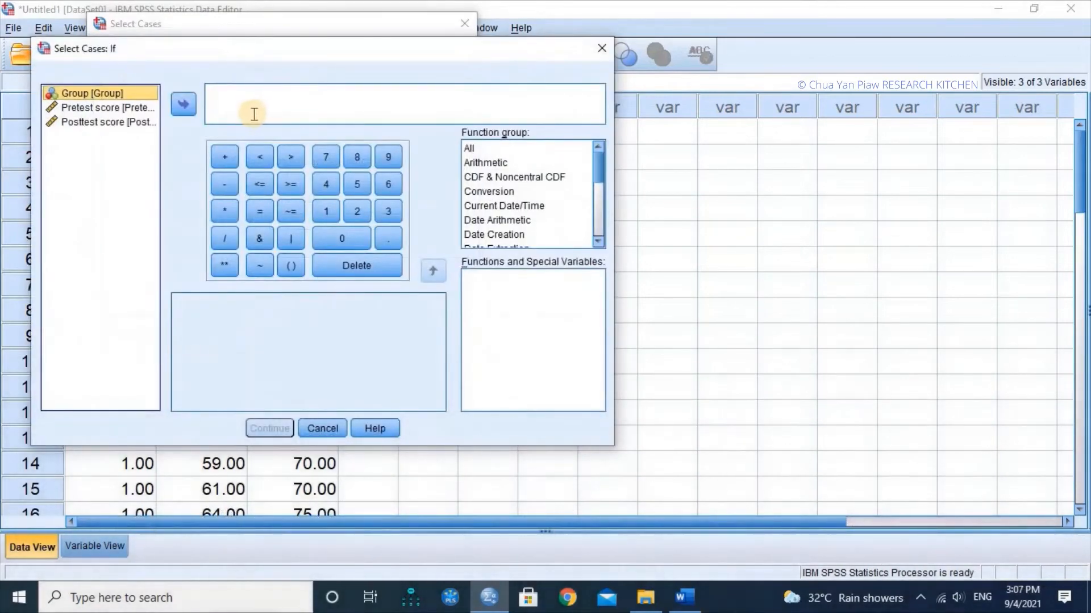
Filter the cases by the condition Group = 1 and close the output window
{"action": "left_click", "coordinate": [181, 110]}
{"action": "left_click", "coordinate": [181, 111]}
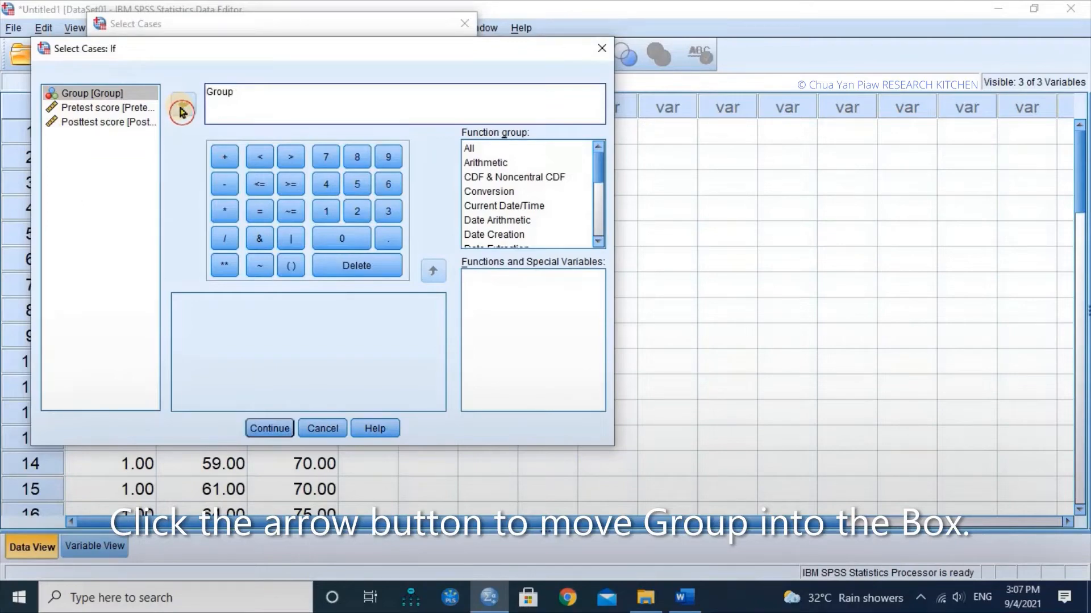
{"action": "left_click", "coordinate": [263, 219]}
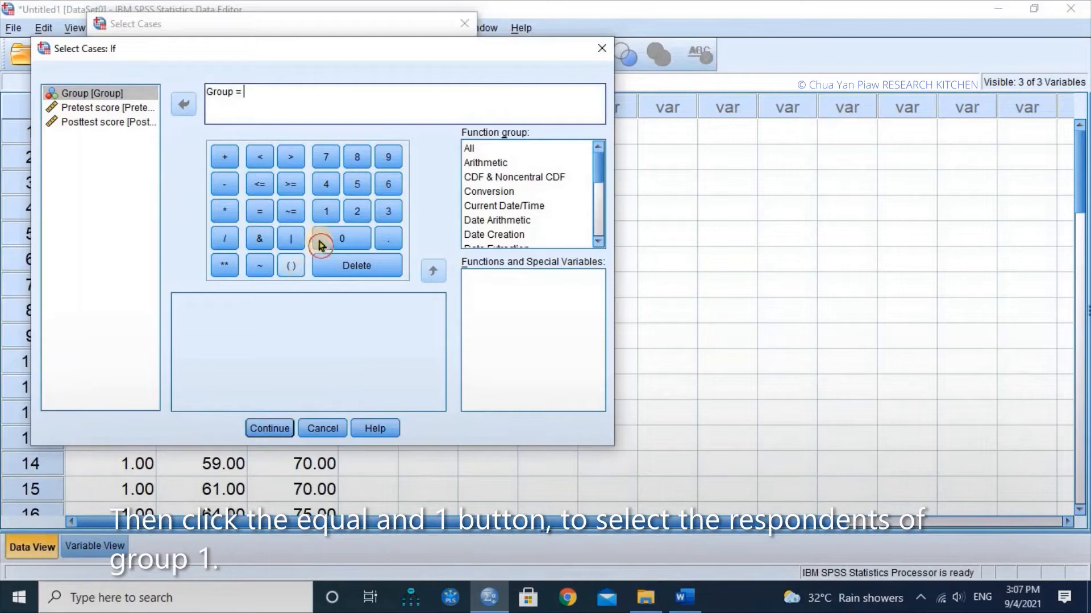
{"action": "left_click", "coordinate": [322, 215]}
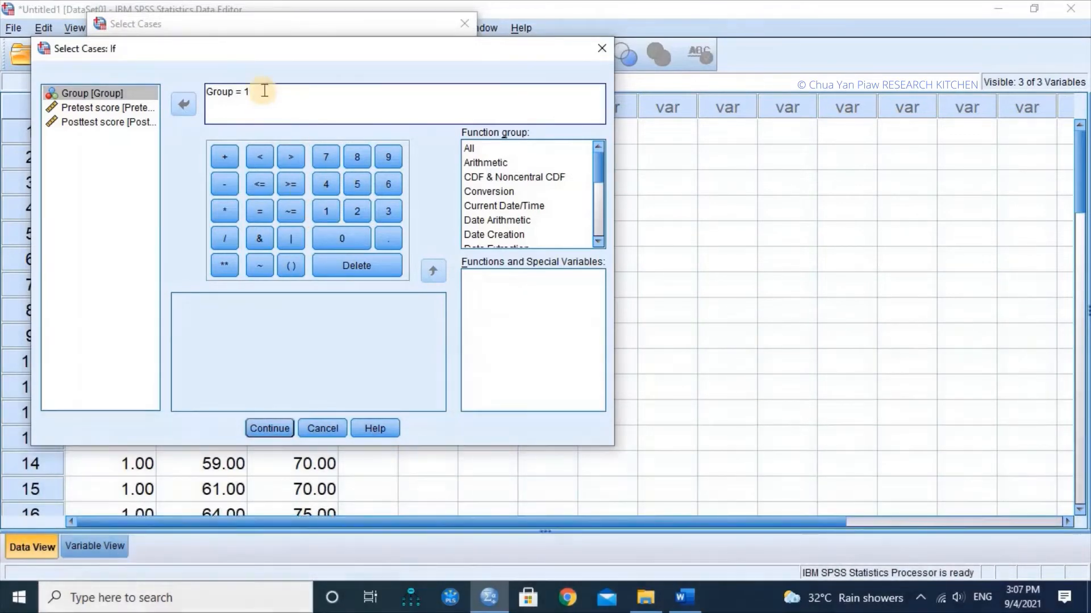
{"action": "left_click", "coordinate": [260, 434]}
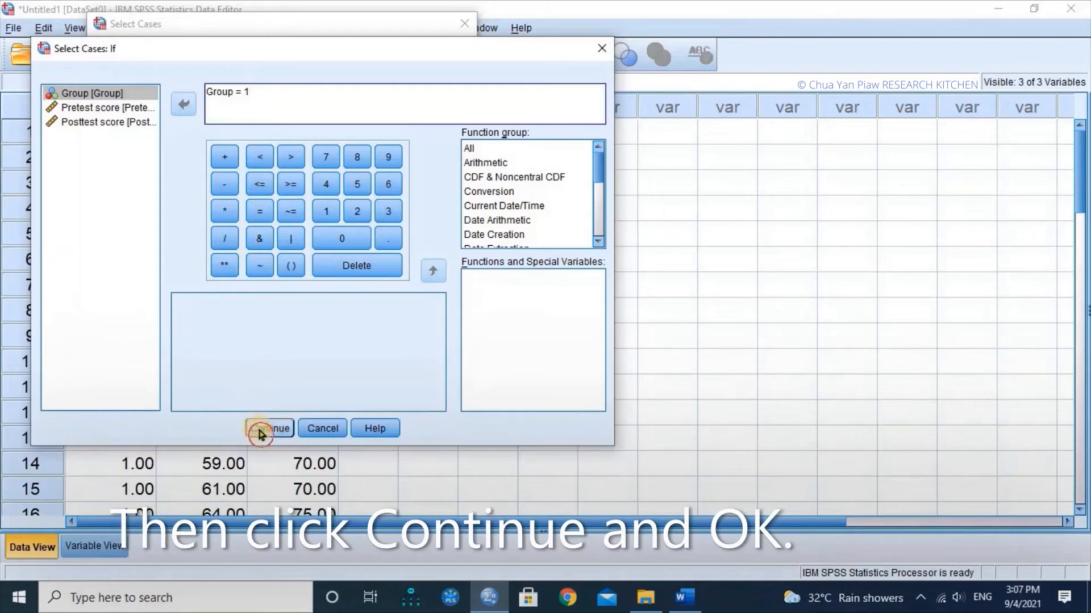
{"action": "left_click", "coordinate": [197, 396]}
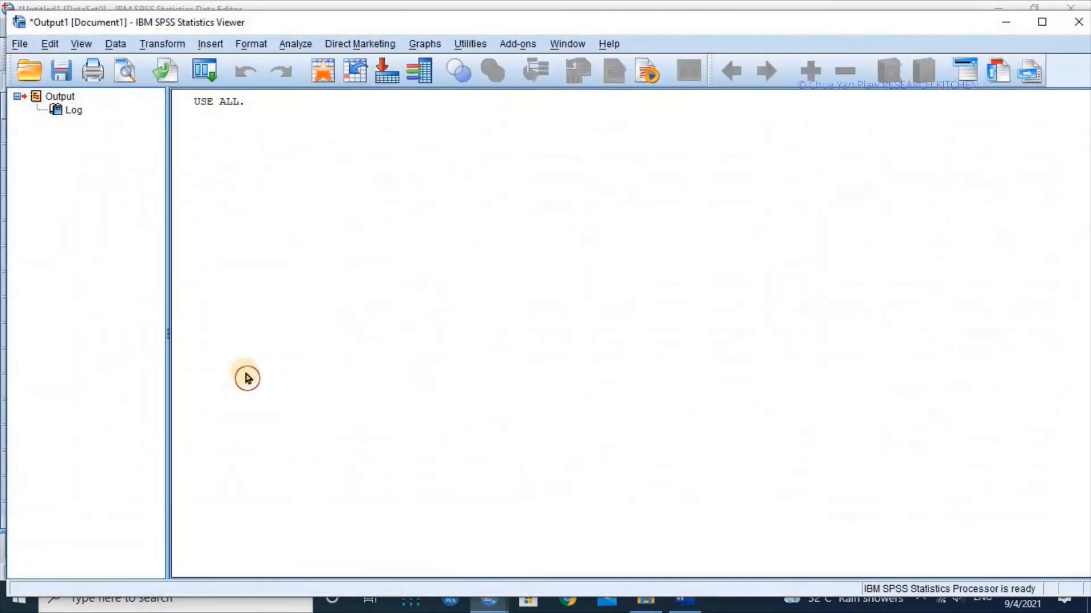
{"action": "left_click", "coordinate": [1078, 21]}
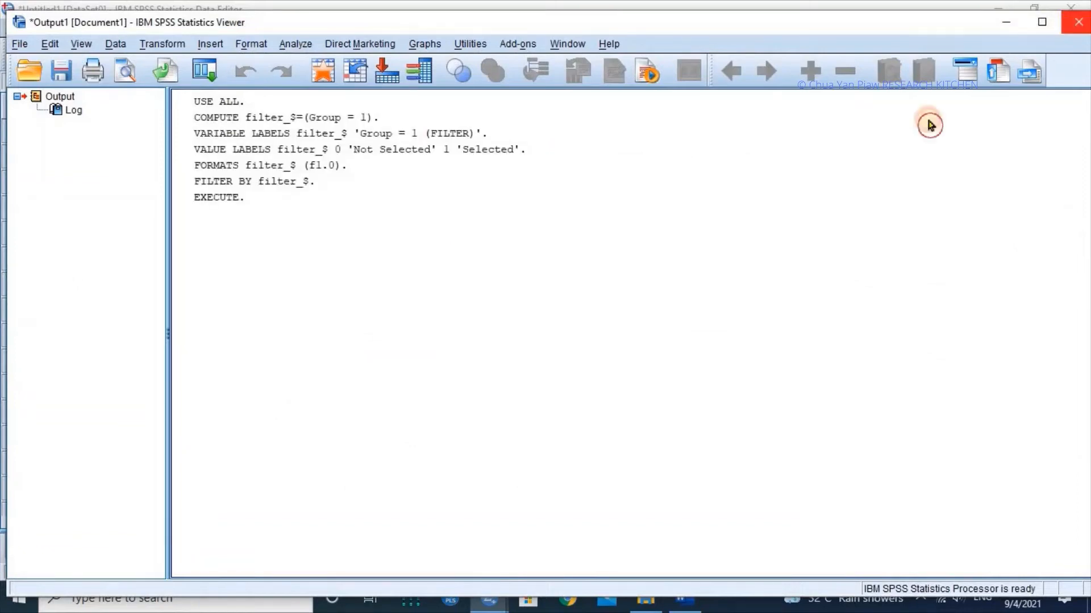
{"action": "left_click", "coordinate": [551, 336]}
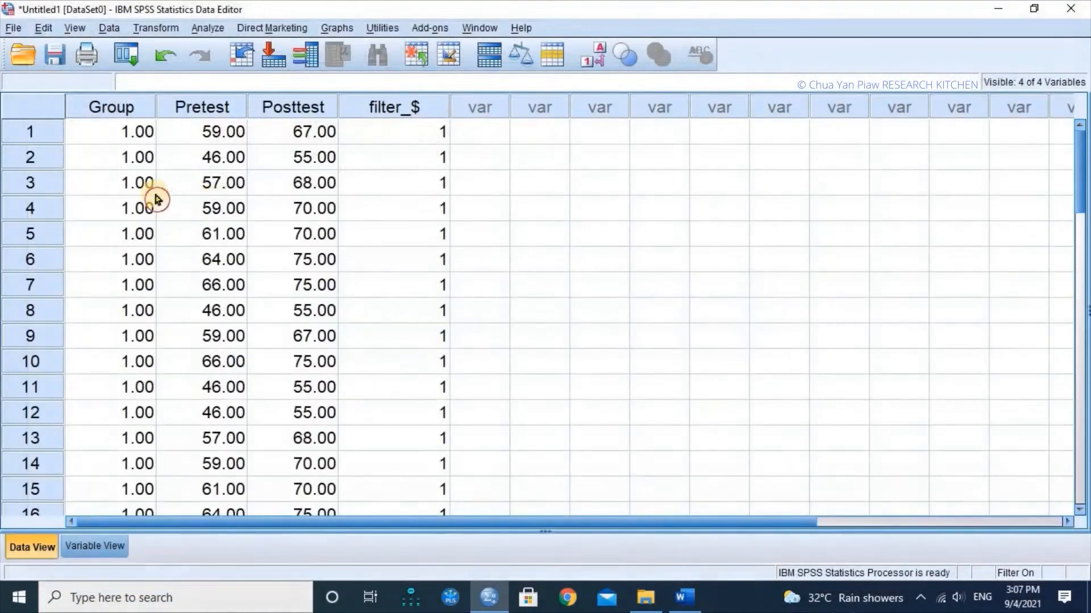
Start a Descriptives analysis of the filtered data and add Pretest score and Posttest score as its variables
{"action": "left_click_drag", "start_coordinate": [1077, 176], "coordinate": [1079, 257]}
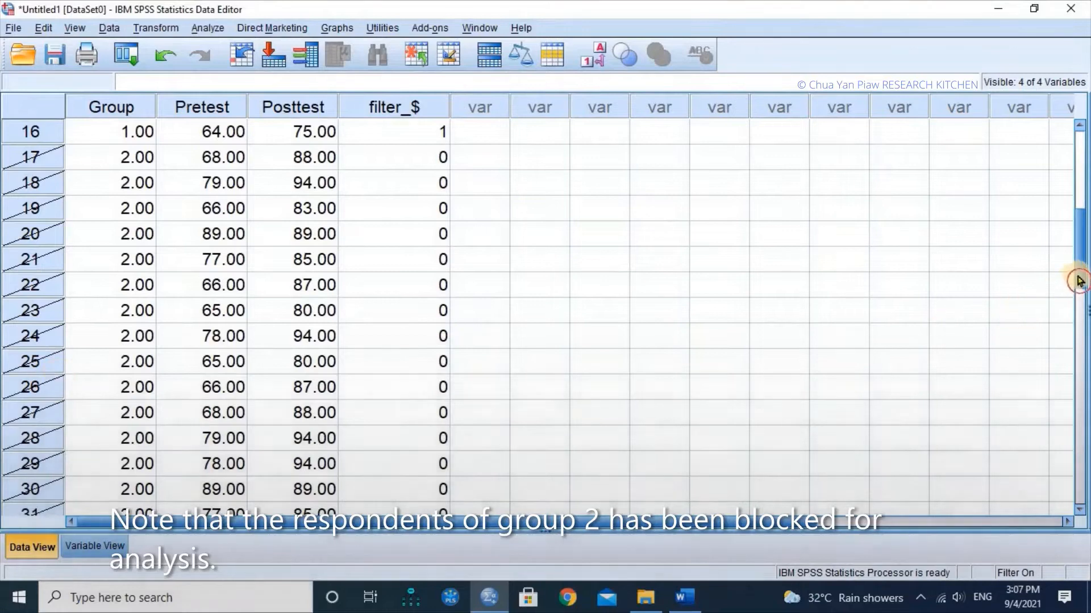
{"action": "scroll", "coordinate": [1070, 218], "scroll_direction": "up", "scroll_amount": 2}
{"action": "scroll", "coordinate": [1070, 218], "scroll_direction": "up", "scroll_amount": 5}
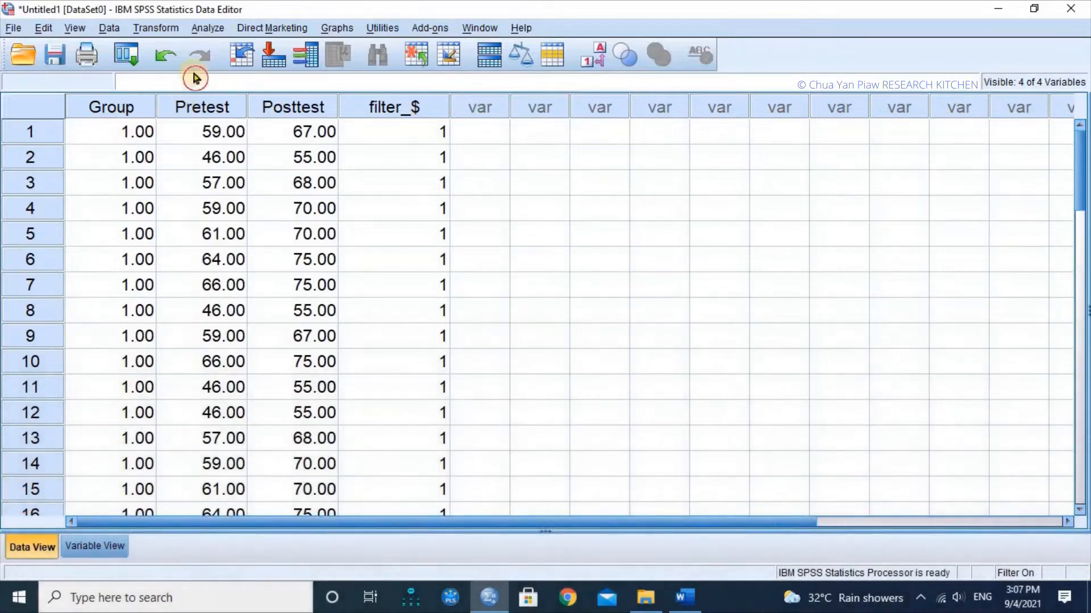
{"action": "left_click", "coordinate": [202, 29]}
{"action": "mouse_move", "coordinate": [213, 68]}
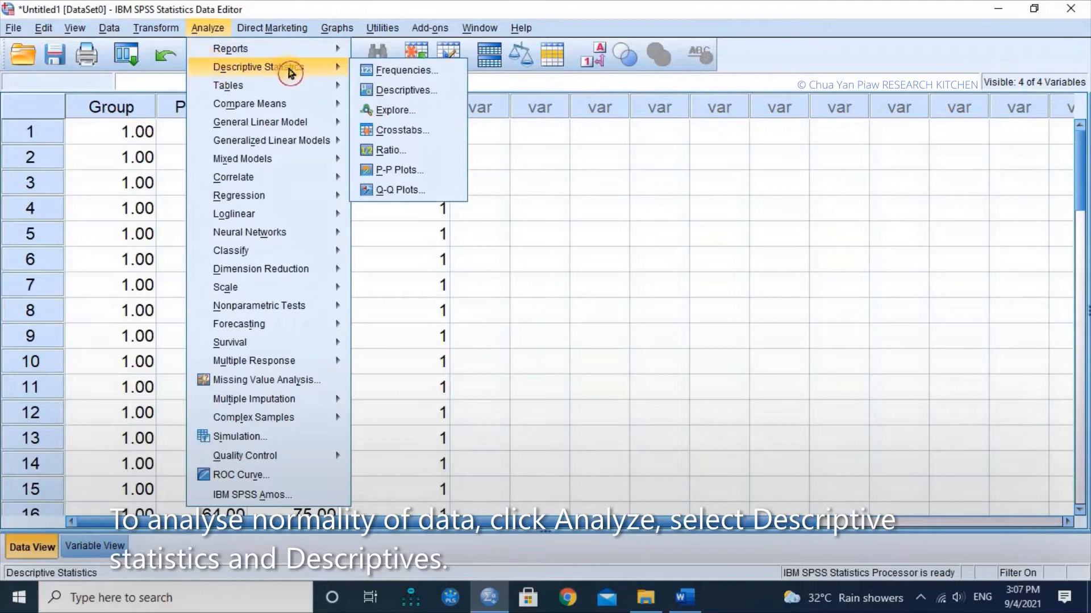
{"action": "left_click", "coordinate": [379, 93]}
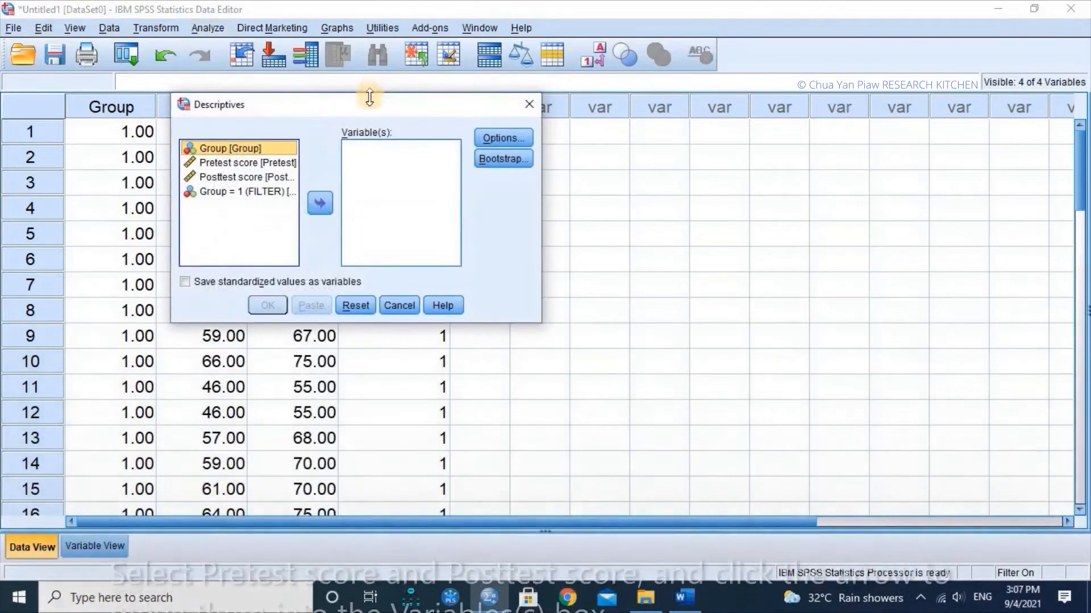
{"action": "left_click", "coordinate": [248, 165]}
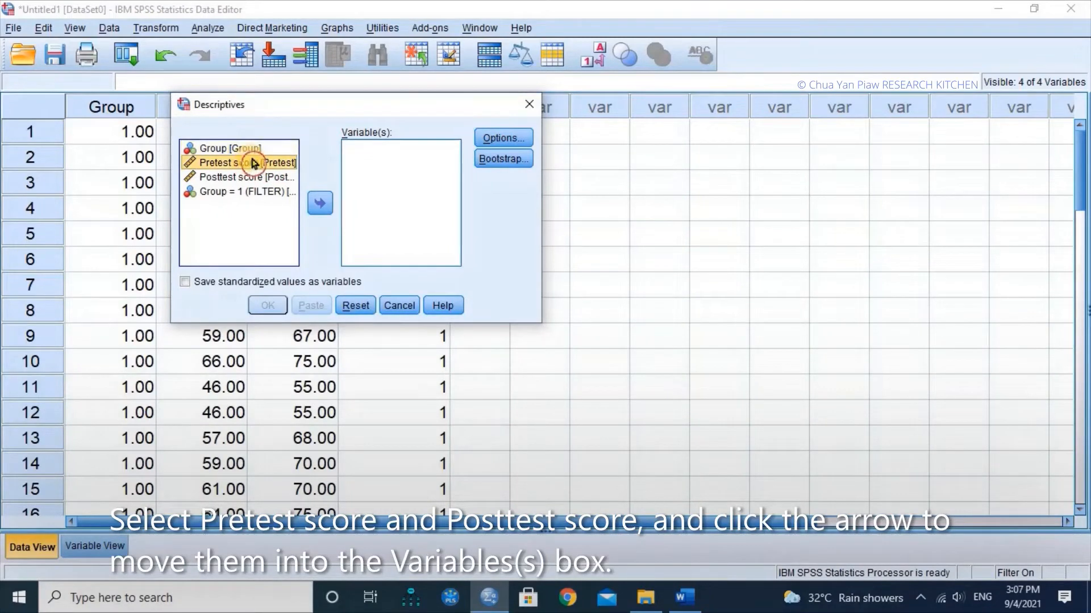
{"action": "key", "text": "shift+Down"}
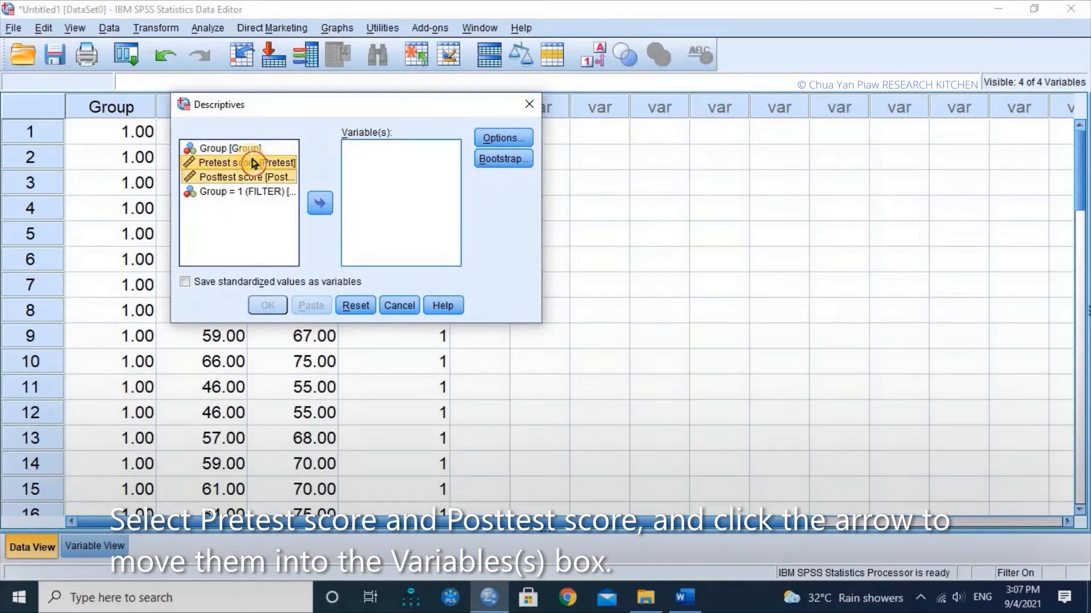
{"action": "left_click", "coordinate": [315, 206]}
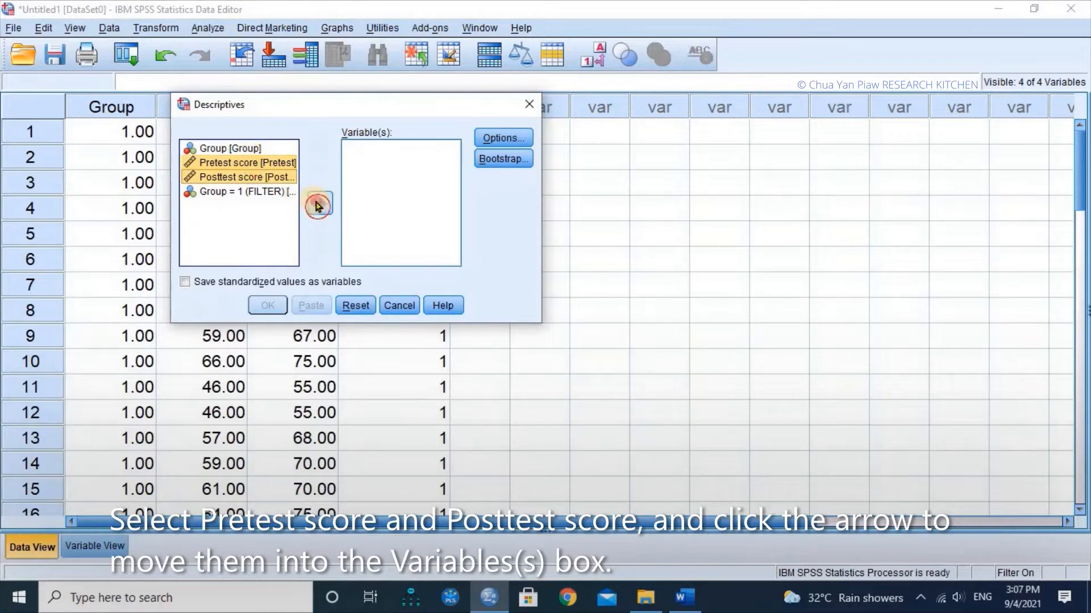
{"action": "left_click", "coordinate": [317, 204]}
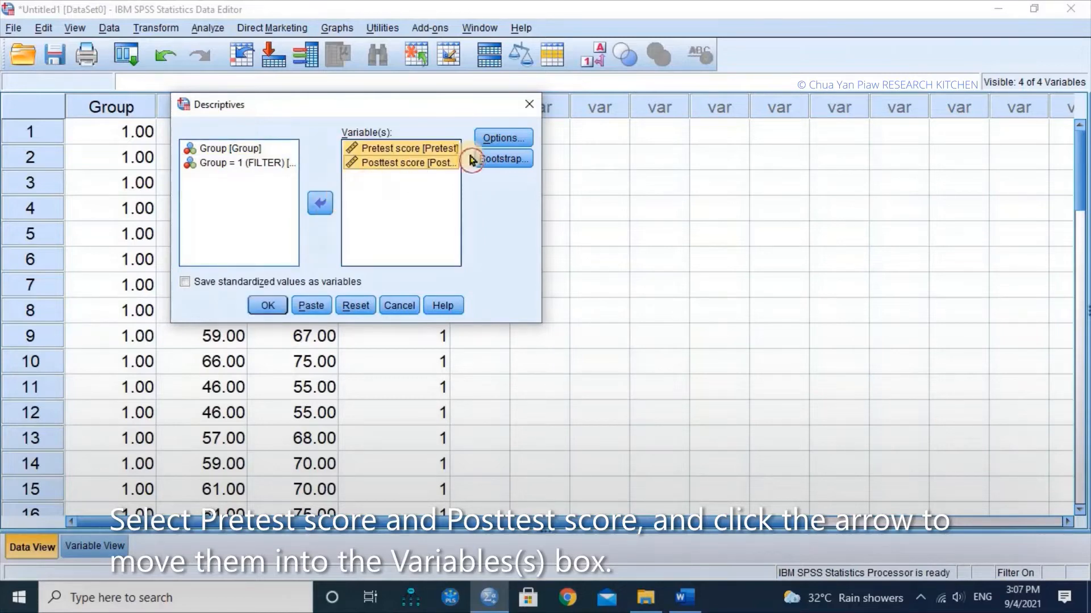
Limit the Descriptives statistics to Kurtosis and Skewness, excluding mean, standard deviation, minimum and maximum, and run the analysis
{"action": "left_click", "coordinate": [498, 142]}
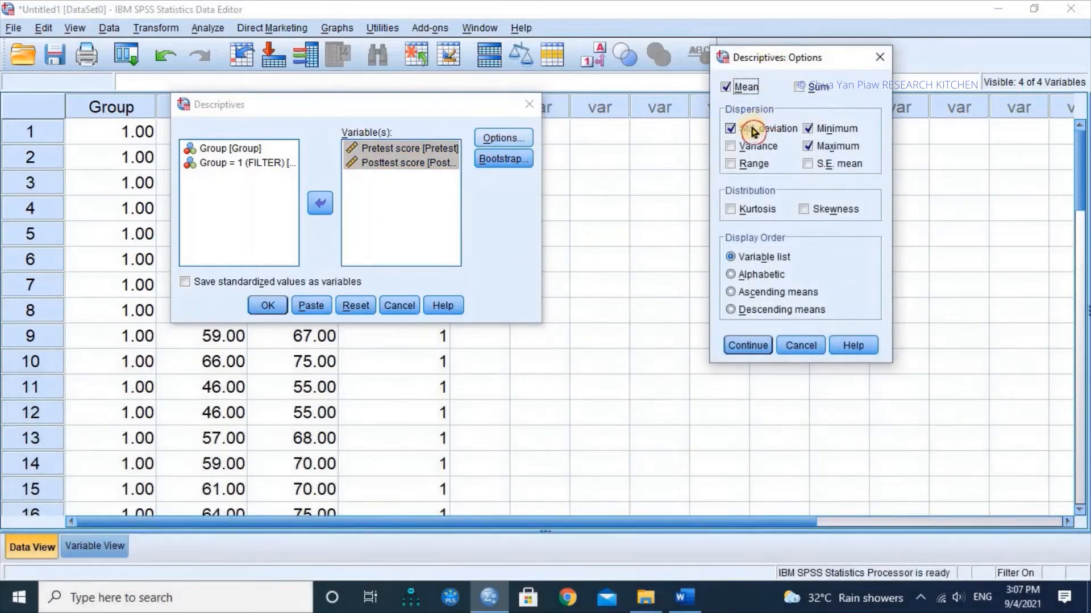
{"action": "left_click", "coordinate": [731, 130]}
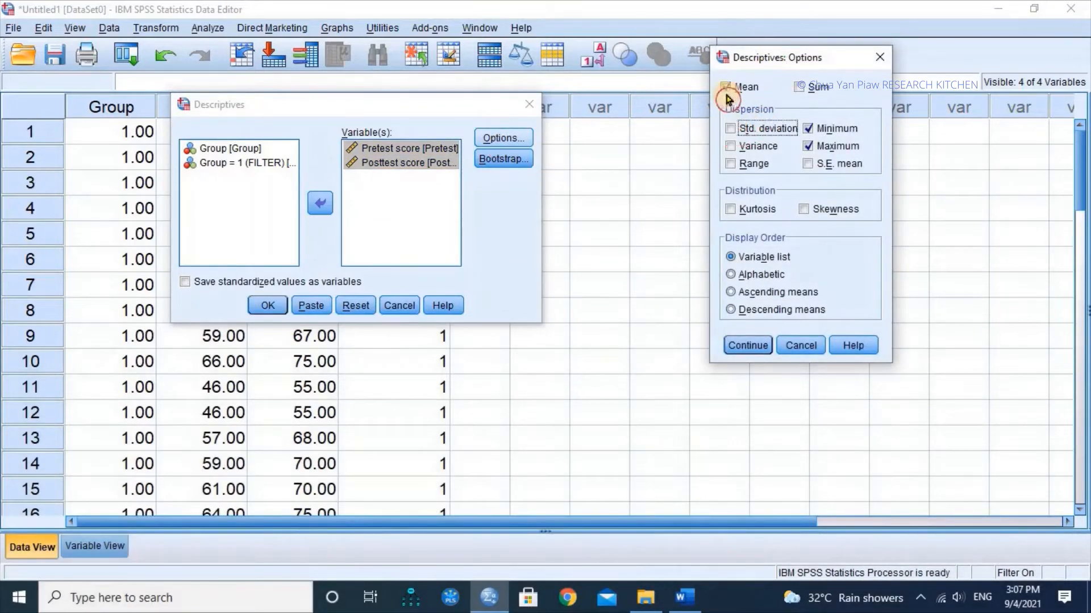
{"action": "left_click", "coordinate": [738, 90]}
{"action": "left_click", "coordinate": [808, 146]}
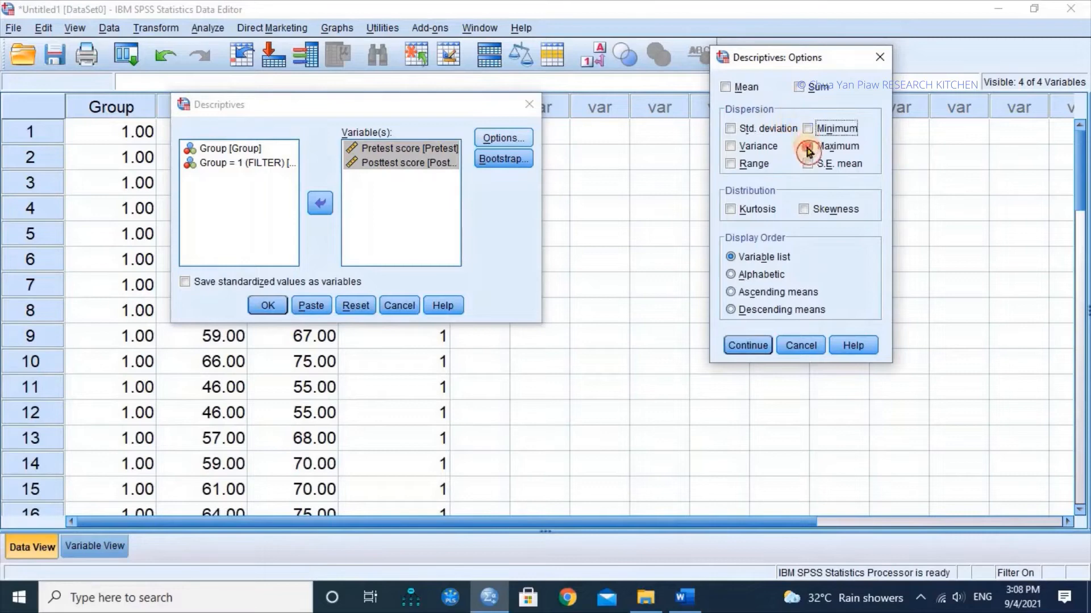
{"action": "left_click", "coordinate": [742, 211]}
{"action": "left_click", "coordinate": [803, 211]}
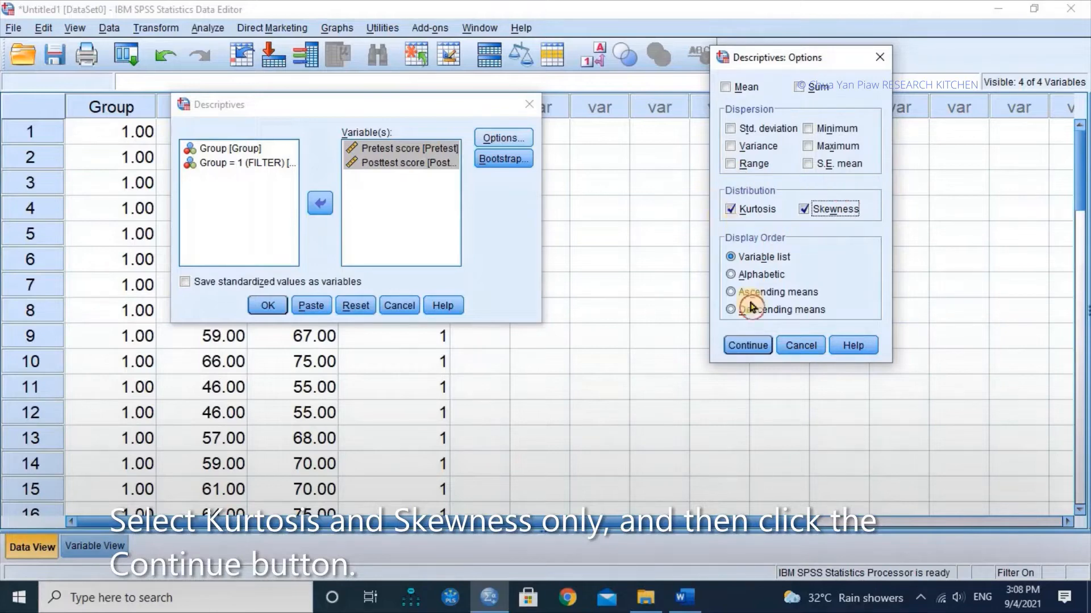
{"action": "left_click", "coordinate": [743, 347]}
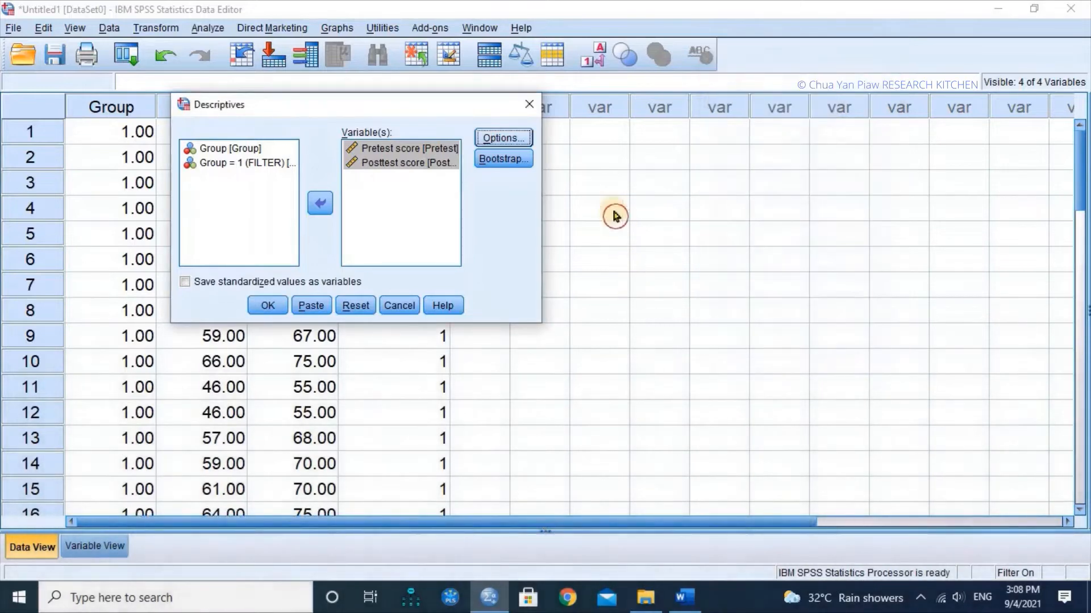
{"action": "left_click", "coordinate": [286, 305]}
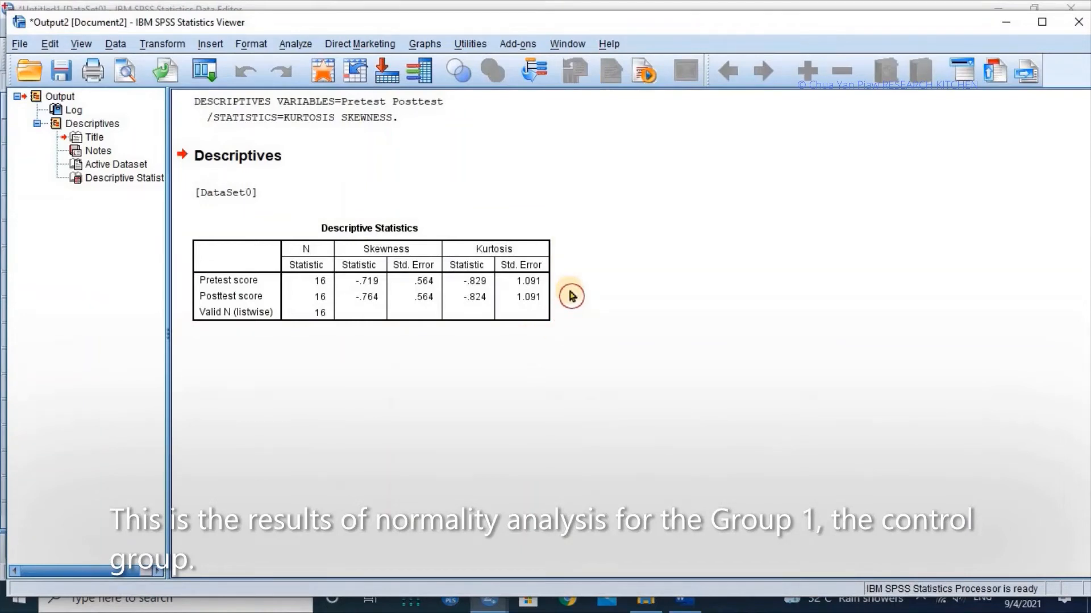
Return to the data, change the case filter condition to Group = 2, and minimise the output window without closing it
{"action": "left_click", "coordinate": [1002, 27]}
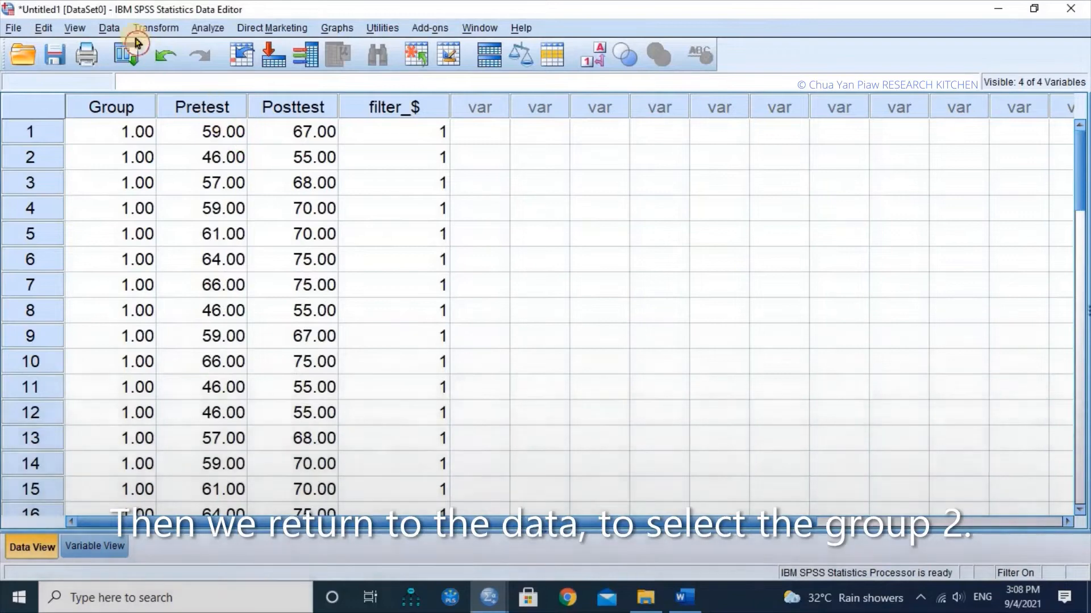
{"action": "left_click", "coordinate": [109, 27]}
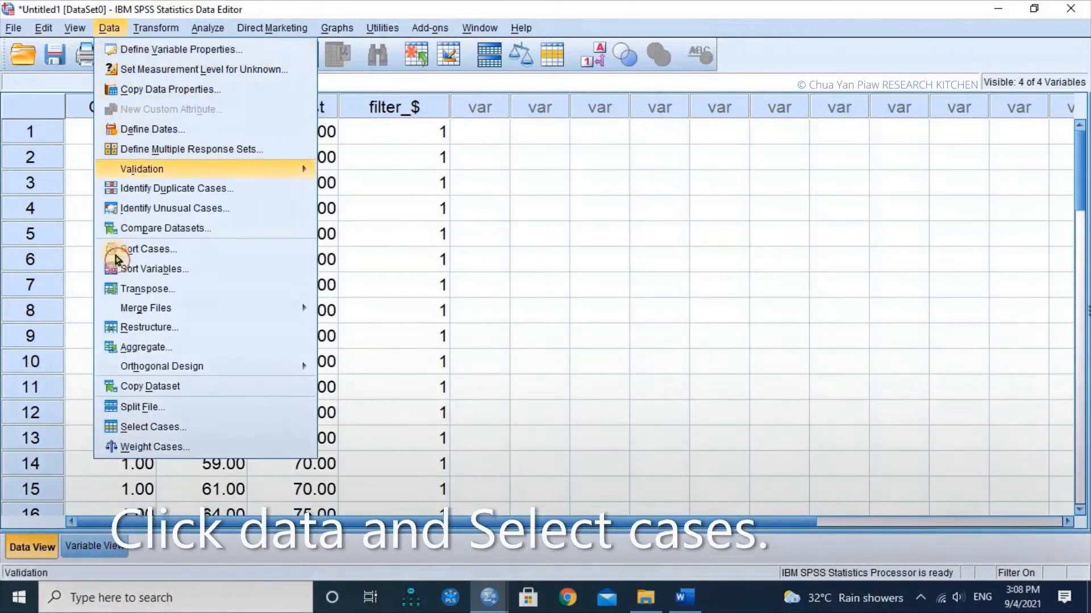
{"action": "left_click", "coordinate": [128, 431]}
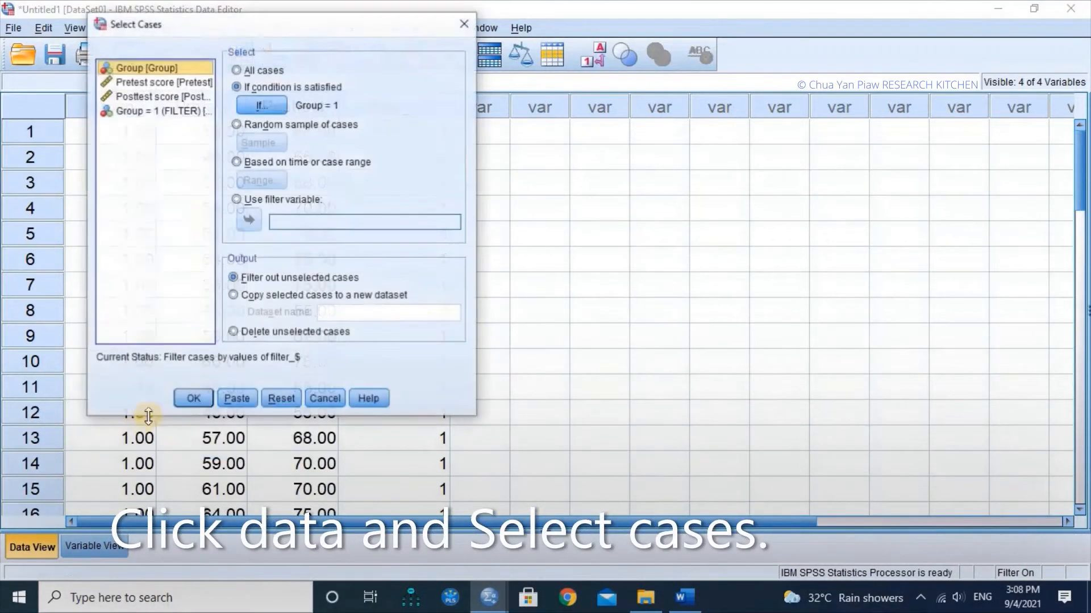
{"action": "left_click", "coordinate": [253, 107]}
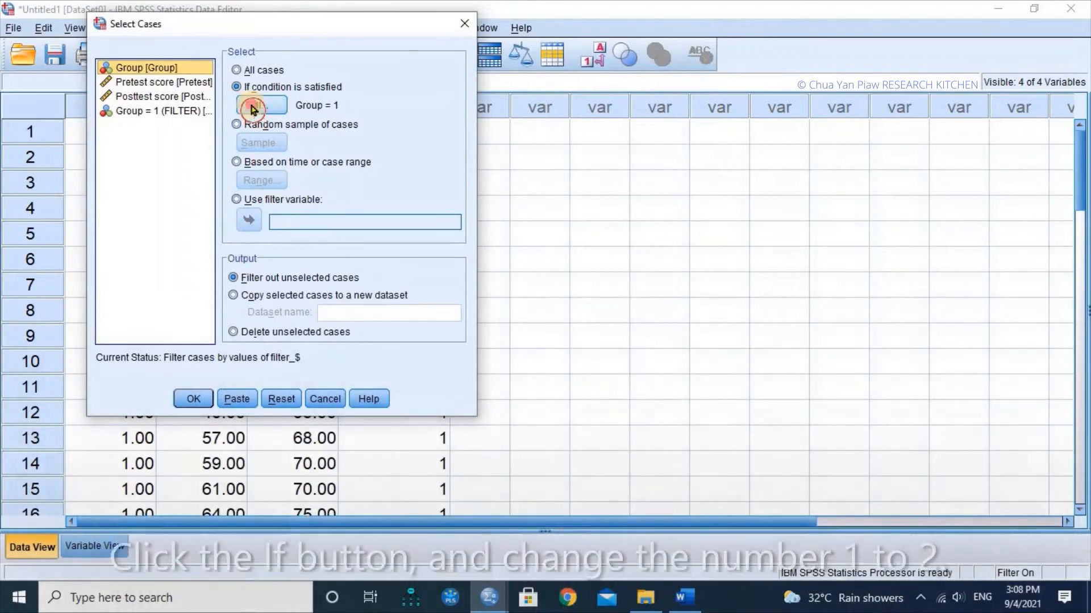
{"action": "left_click", "coordinate": [284, 93]}
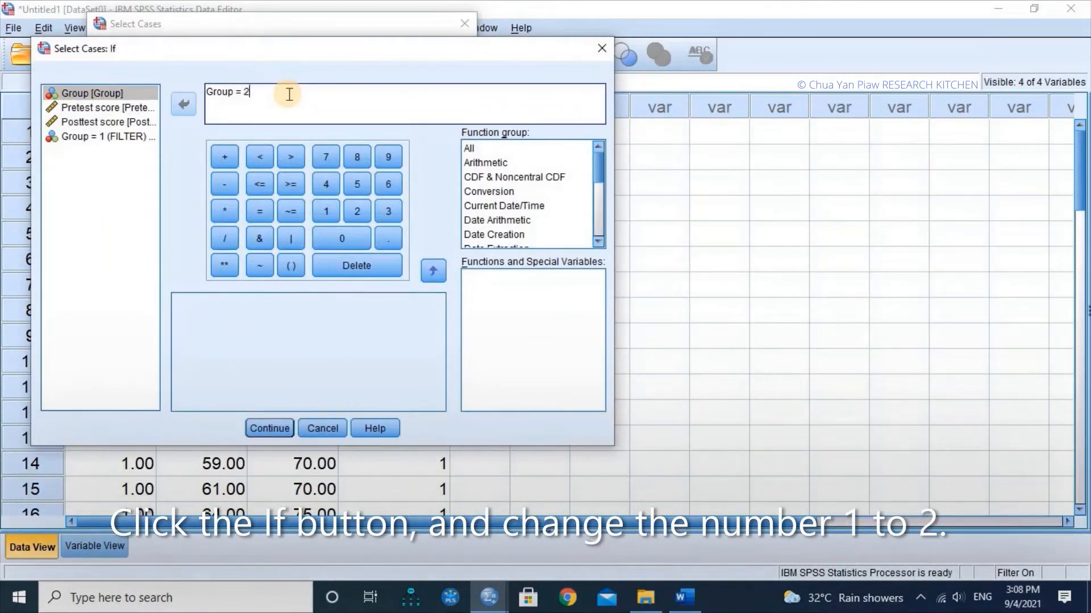
{"action": "type", "text": "2"}
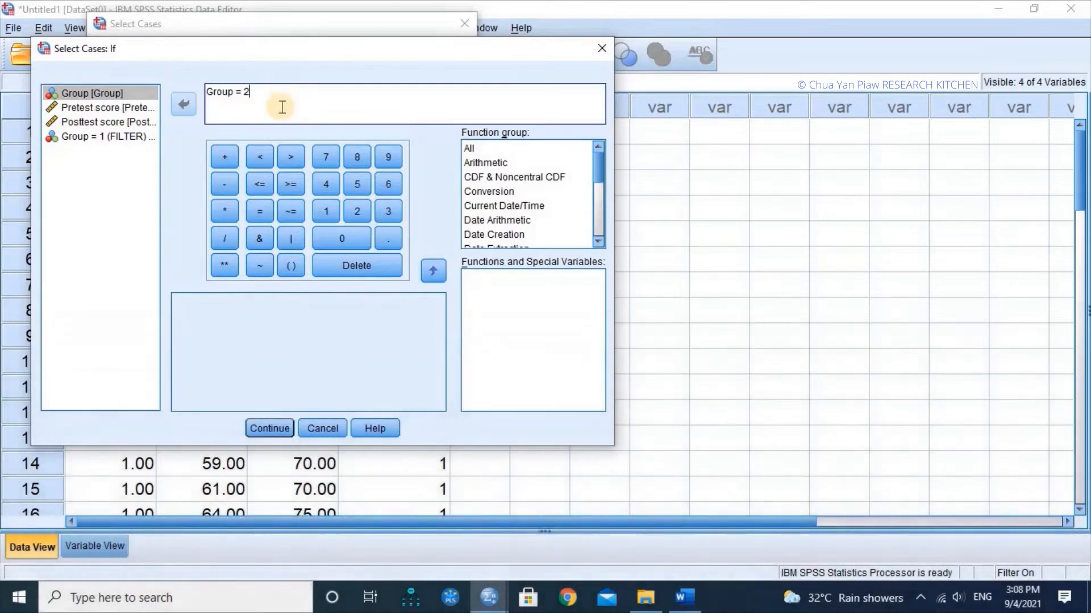
{"action": "left_click", "coordinate": [265, 429]}
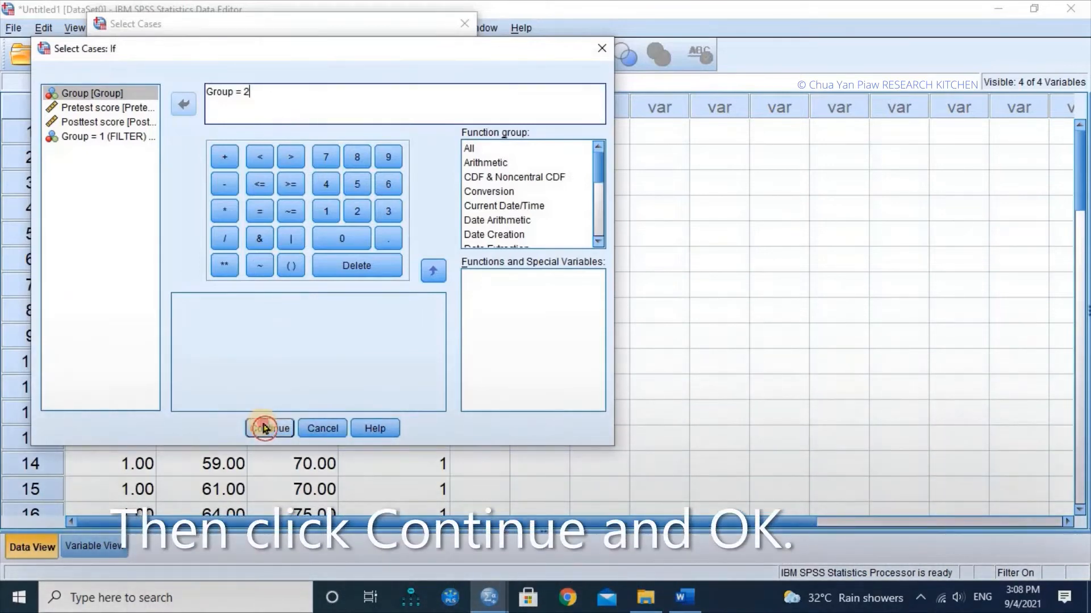
{"action": "left_click", "coordinate": [265, 428]}
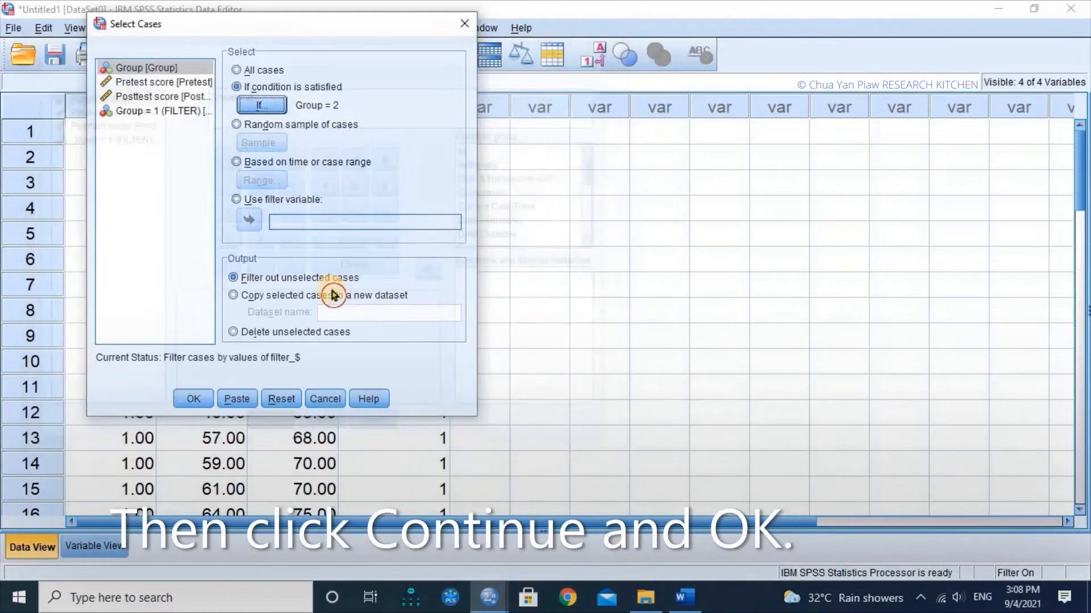
{"action": "left_click", "coordinate": [196, 401]}
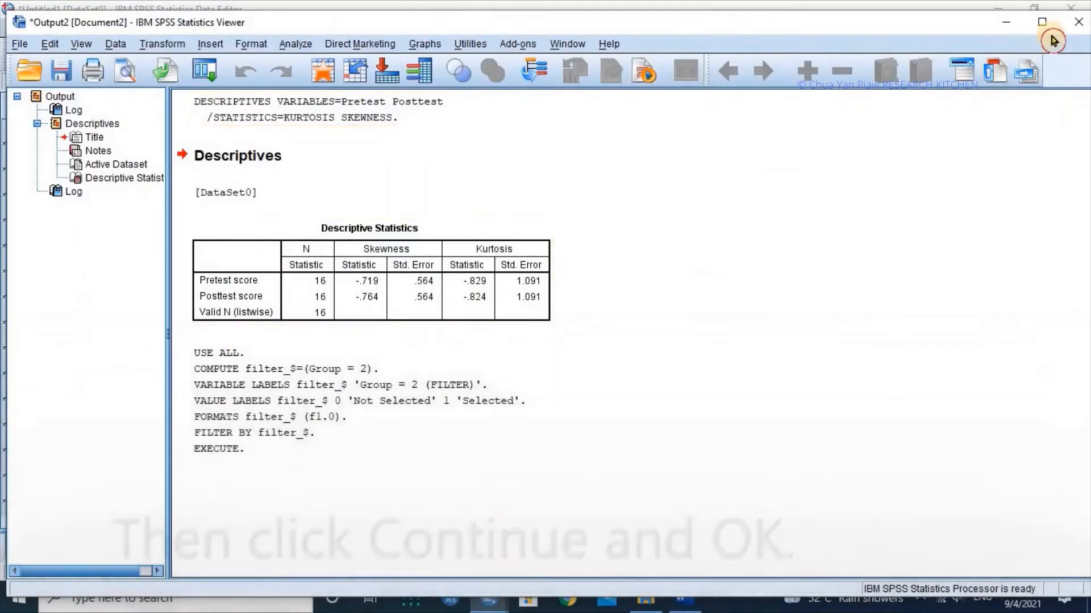
{"action": "left_click", "coordinate": [1078, 22]}
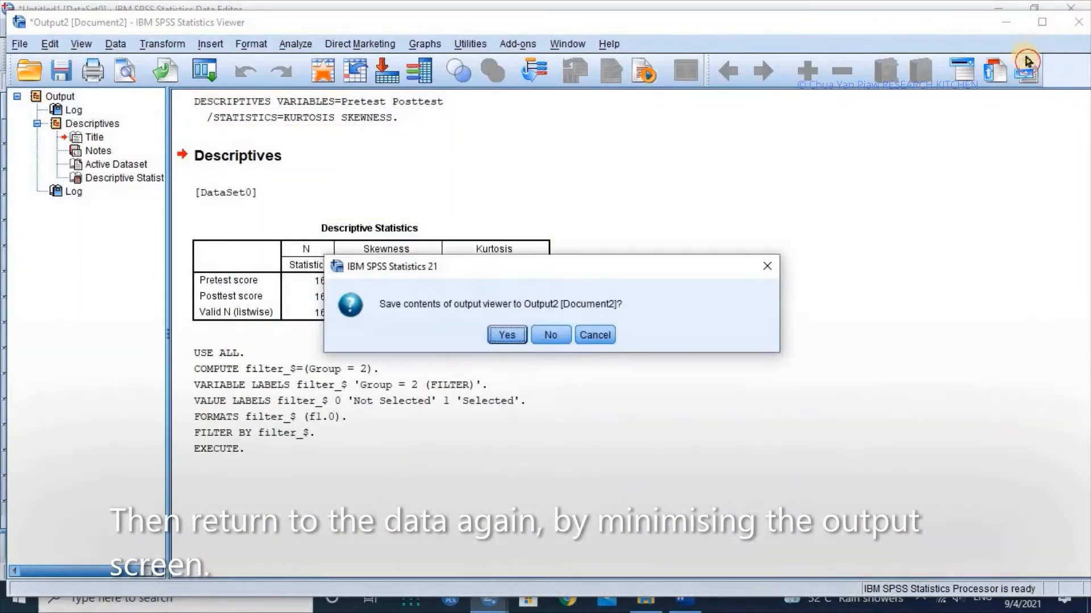
{"action": "left_click", "coordinate": [595, 335]}
{"action": "left_click", "coordinate": [1006, 21]}
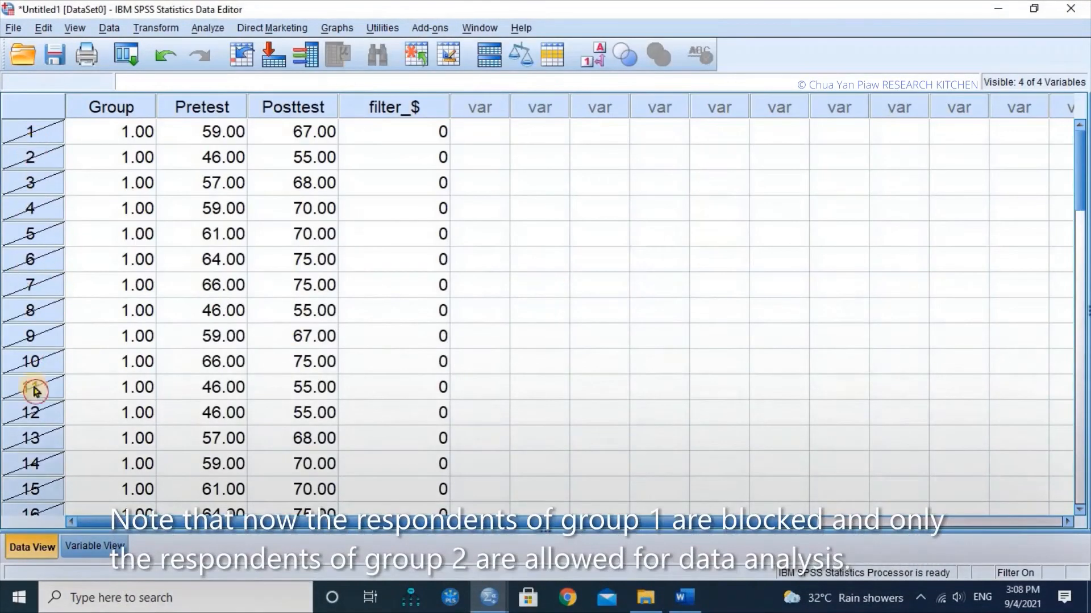
Check the filtered cases in the data grid and rerun Descriptives on Pretest score and Posttest score for Group 2
{"action": "scroll", "coordinate": [39, 445], "scroll_direction": "down", "scroll_amount": 3}
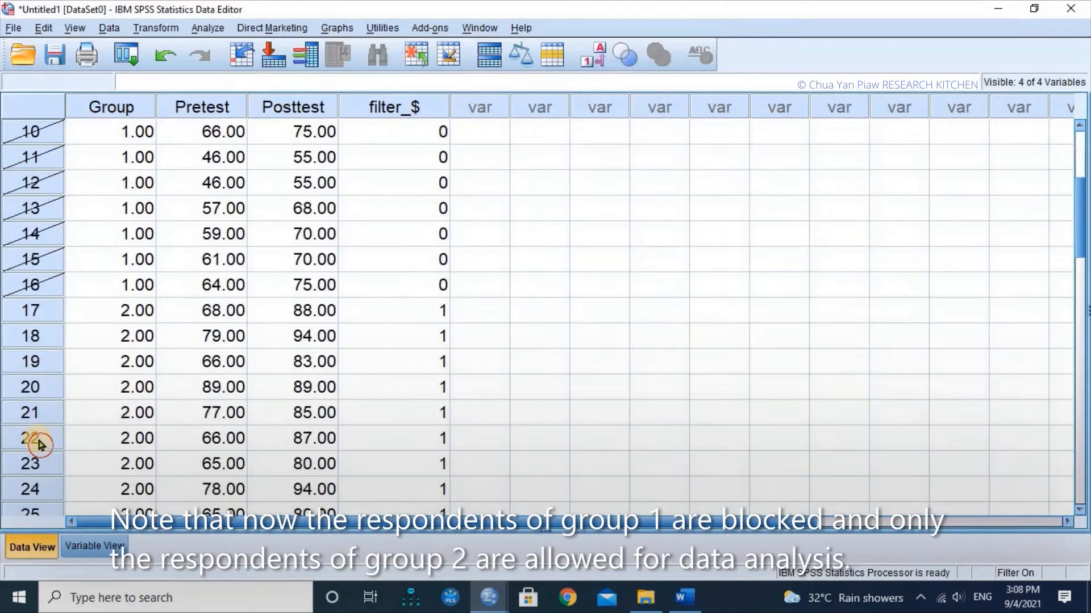
{"action": "scroll", "coordinate": [40, 444], "scroll_direction": "down", "scroll_amount": 2}
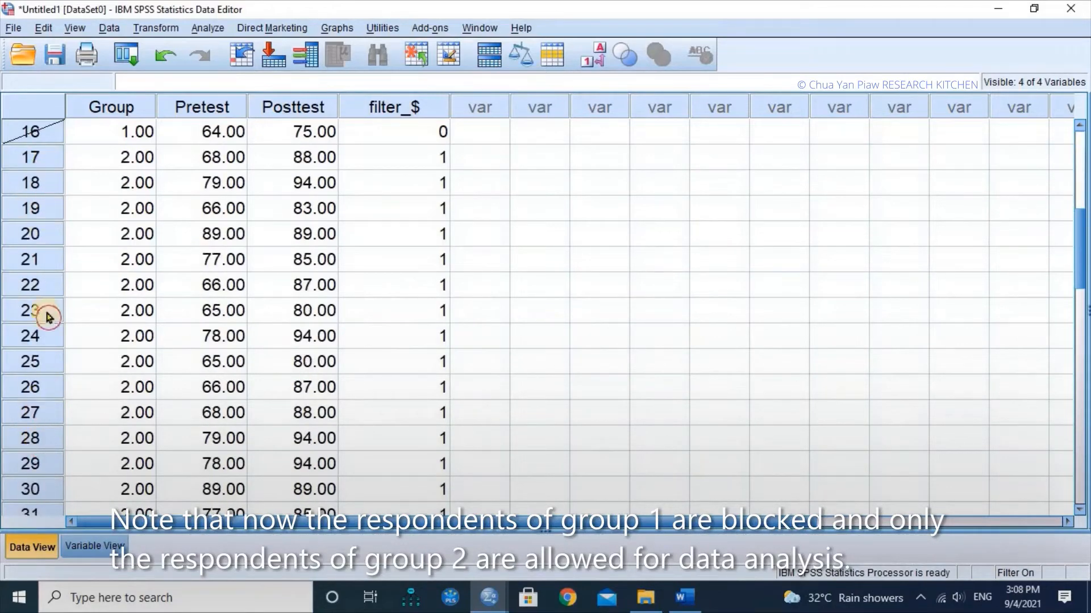
{"action": "scroll", "coordinate": [34, 477], "scroll_direction": "down", "scroll_amount": 1}
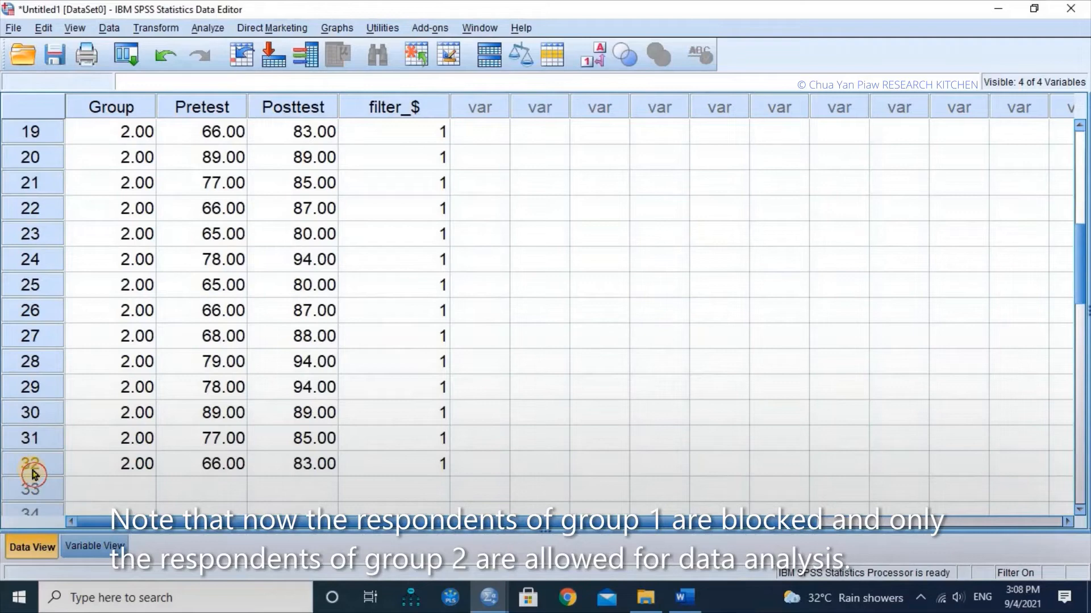
{"action": "scroll", "coordinate": [33, 467], "scroll_direction": "up", "scroll_amount": 6}
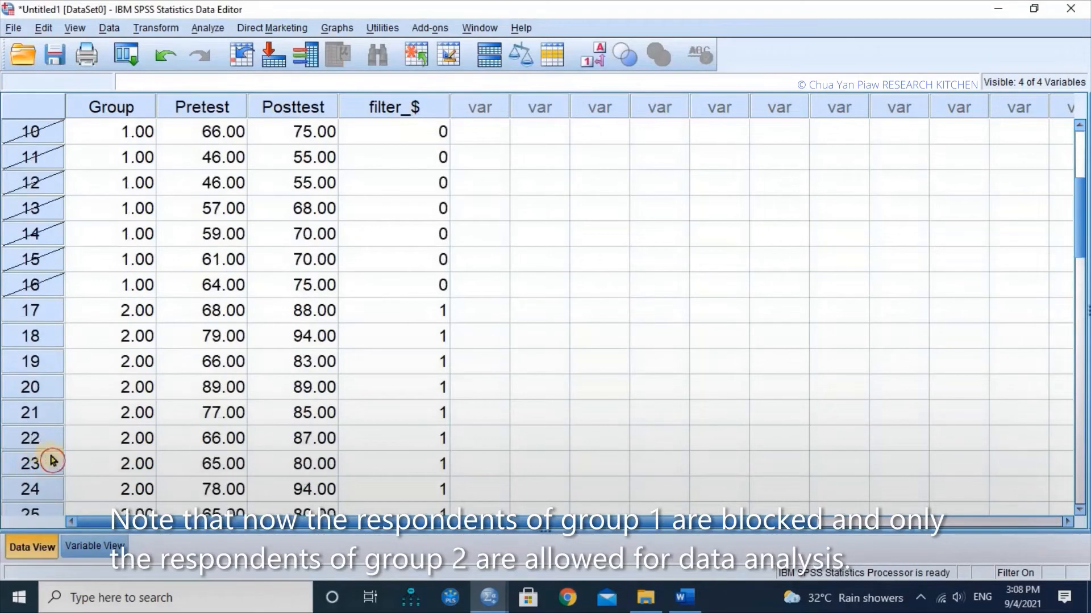
{"action": "left_click", "coordinate": [212, 32]}
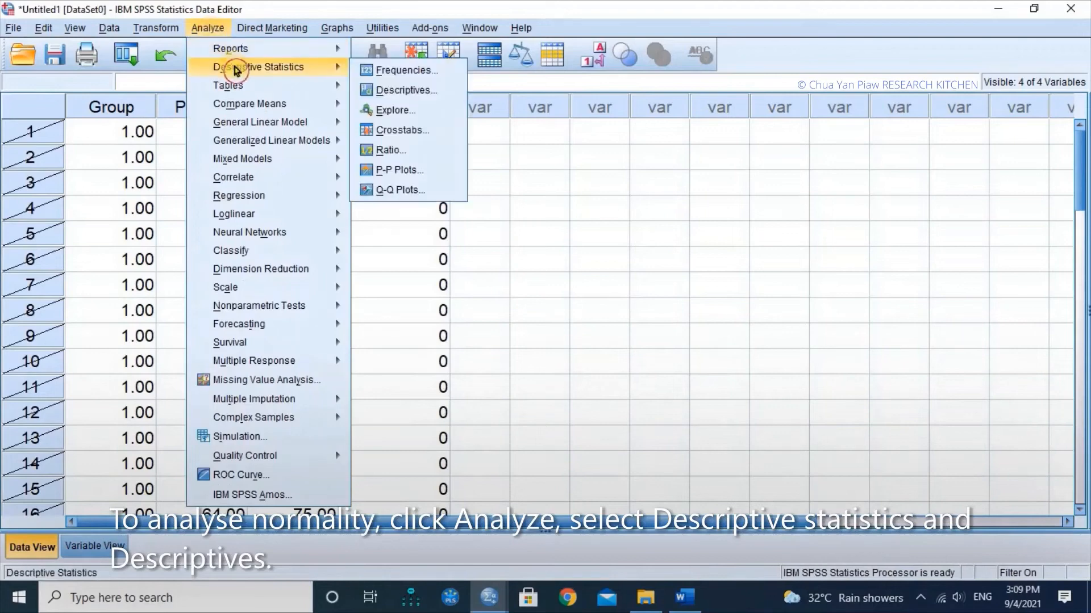
{"action": "mouse_move", "coordinate": [345, 72]}
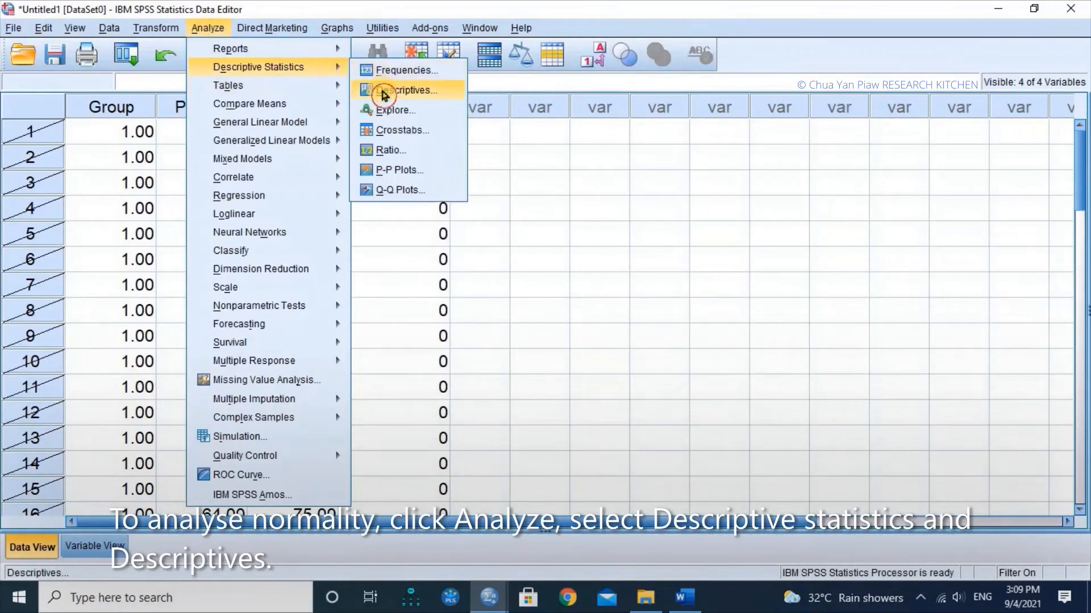
{"action": "left_click", "coordinate": [384, 92]}
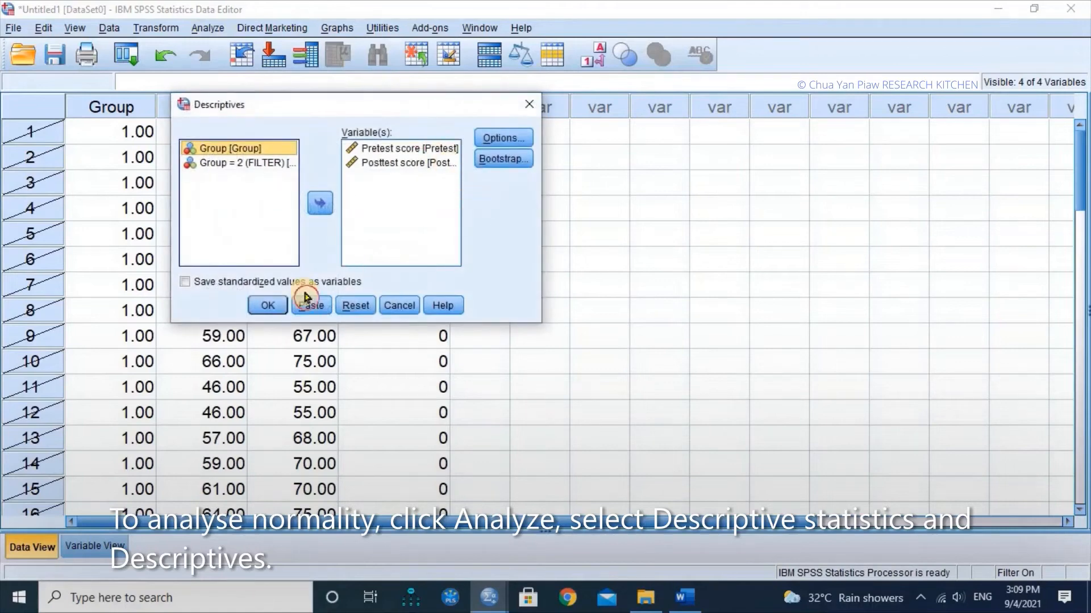
{"action": "left_click", "coordinate": [271, 309]}
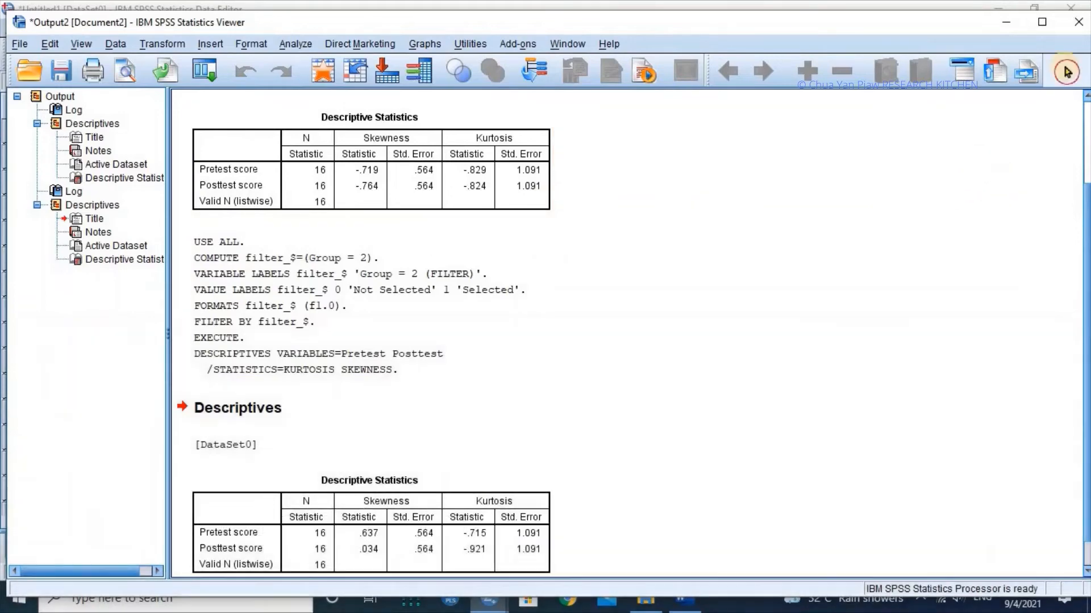
Maximise the output window and delete the syntax log between the two Descriptives results
{"action": "left_click", "coordinate": [1042, 22]}
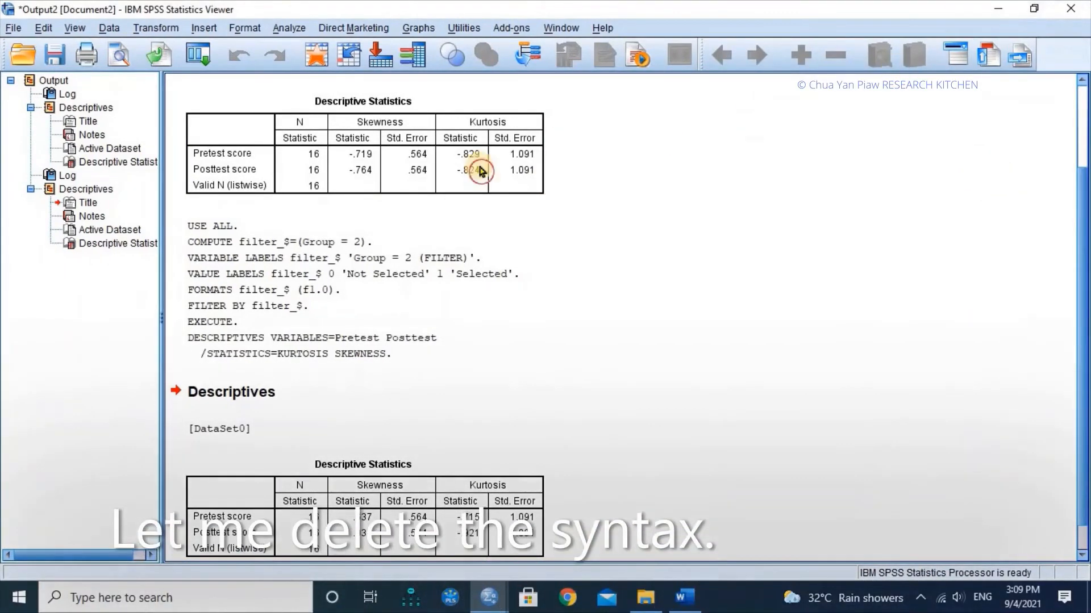
{"action": "left_click", "coordinate": [439, 157]}
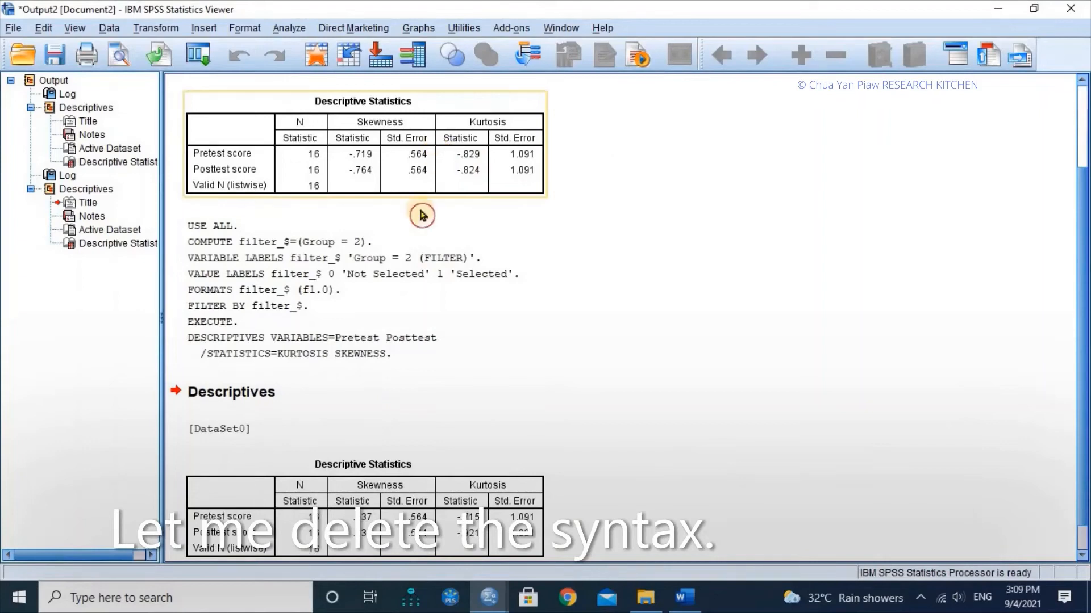
{"action": "left_click", "coordinate": [341, 267]}
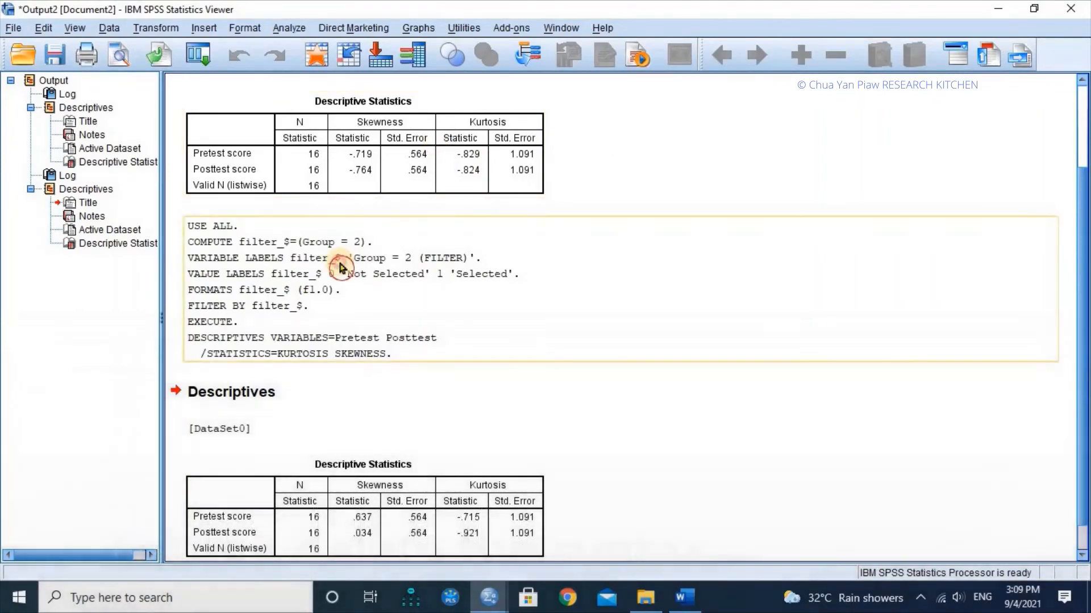
{"action": "left_click", "coordinate": [341, 267]}
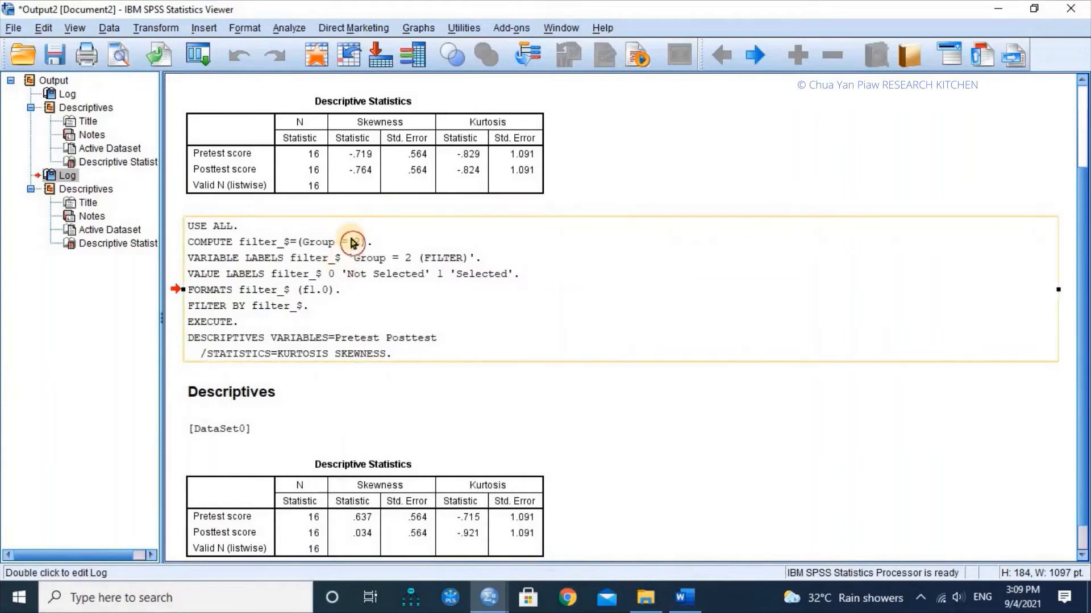
{"action": "key", "text": "Delete"}
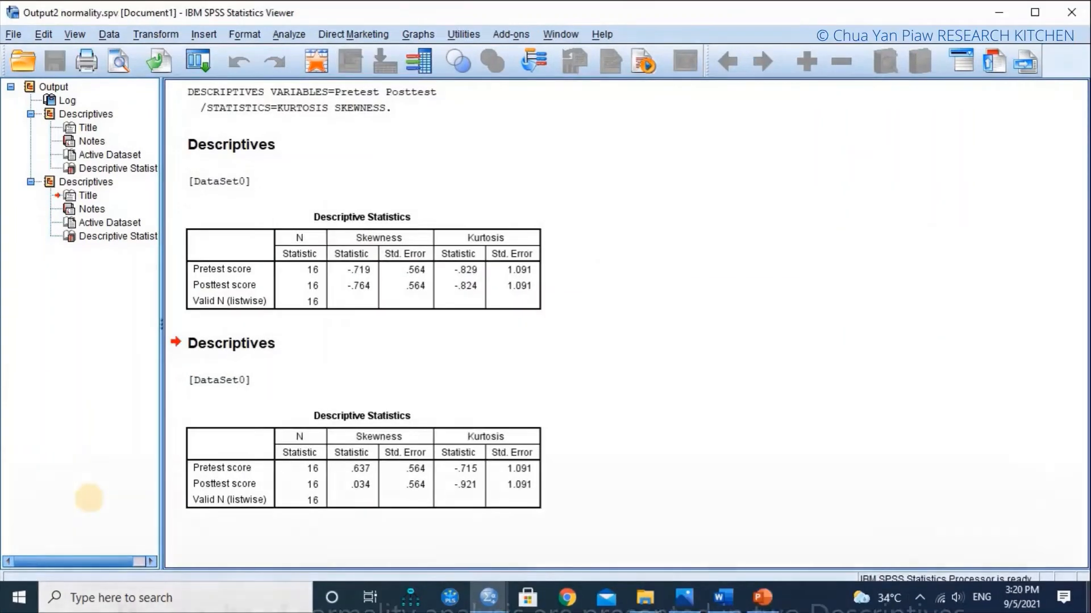